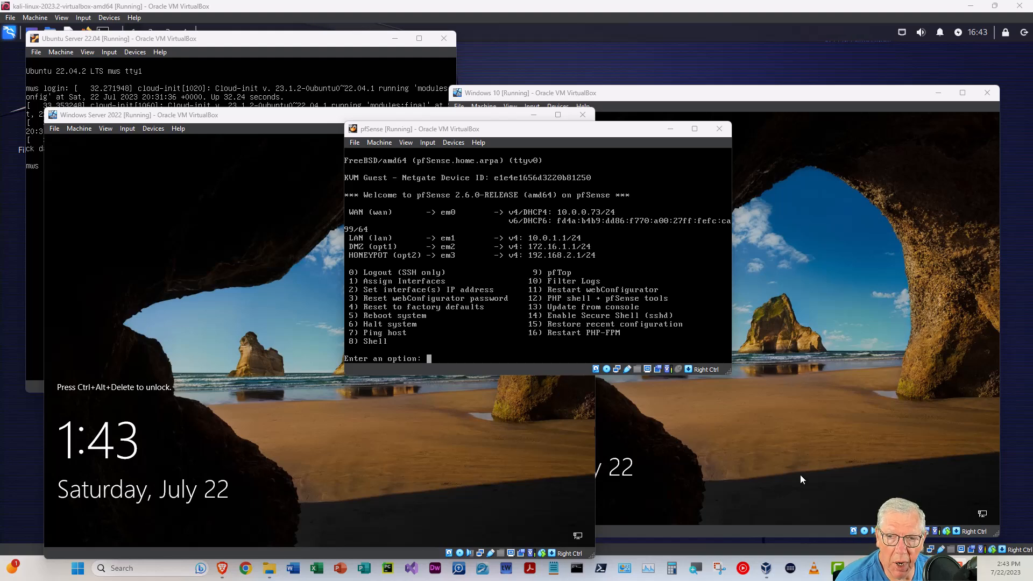
Switch to the browser, close the newsletter banner and scroll through the open-source honeypots article
key("alt+Tab")
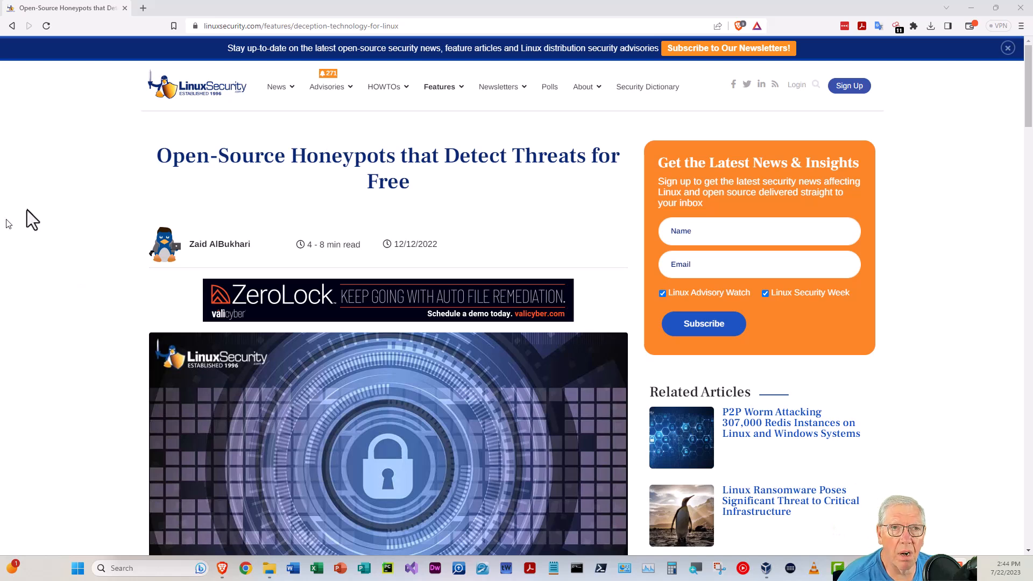
left_click(1008, 48)
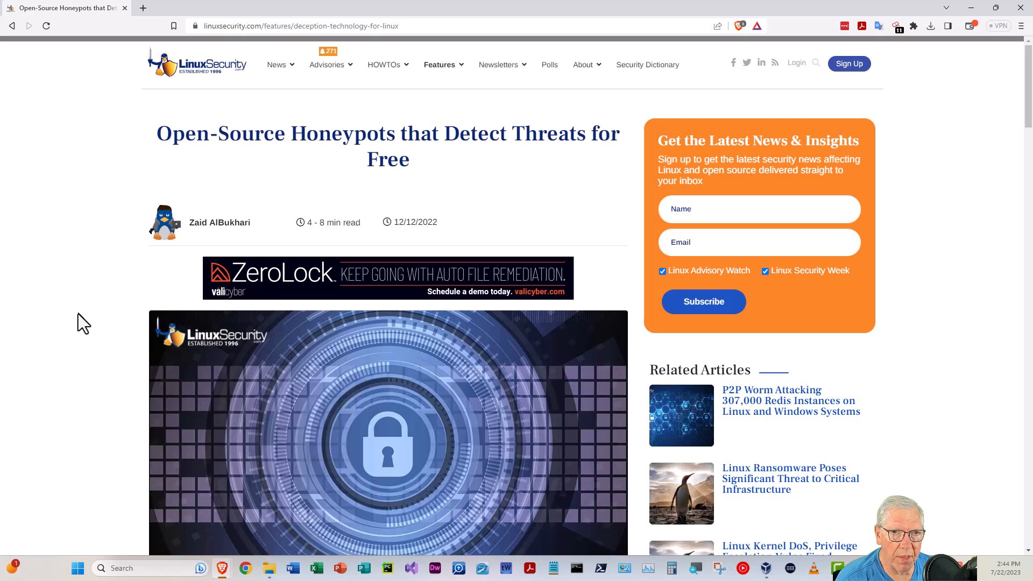
scroll(79, 314, "down", 3)
scroll(76, 313, "down", 3)
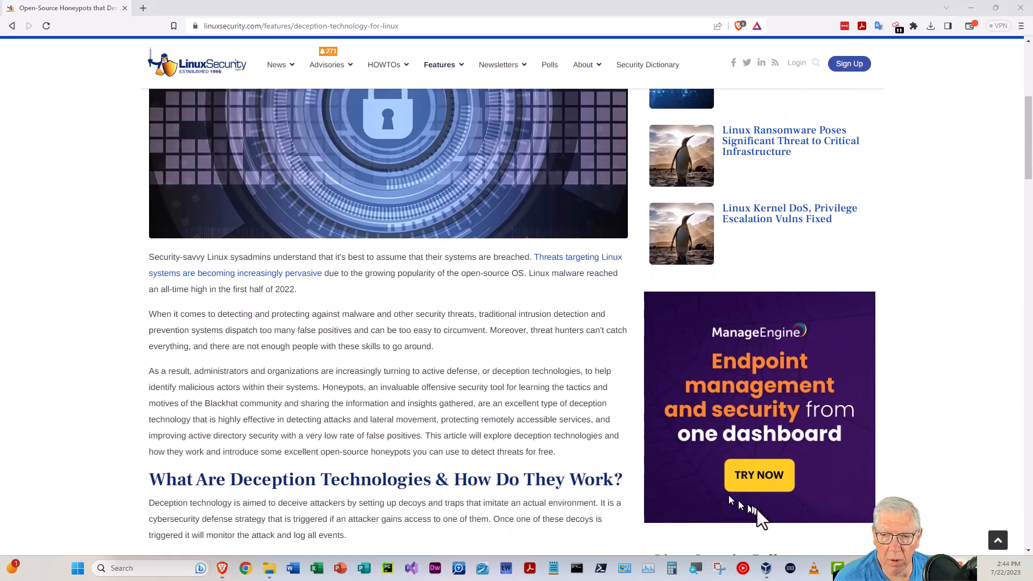
scroll(89, 302, "up", 6)
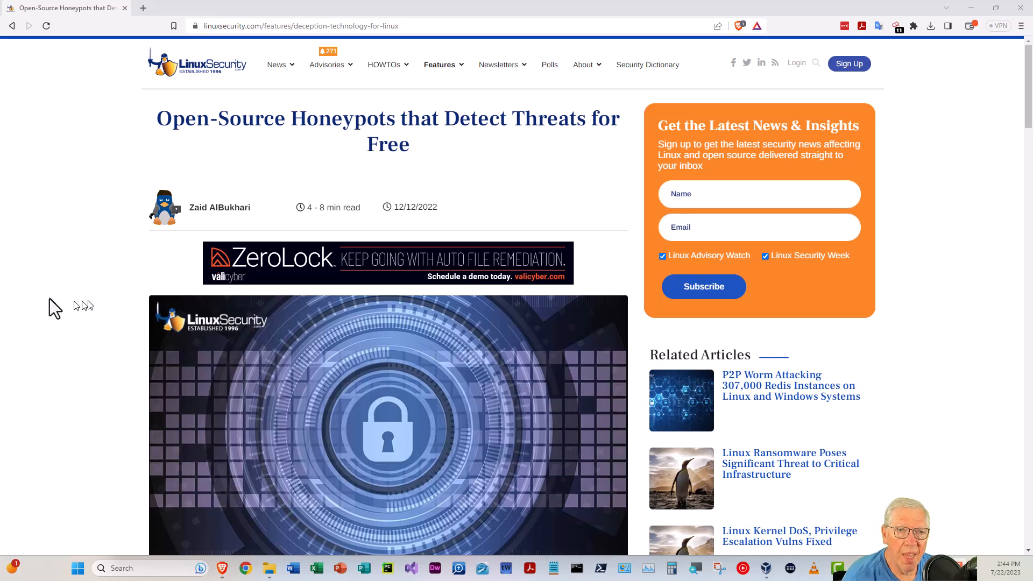
scroll(50, 316, "down", 3)
scroll(56, 317, "down", 10)
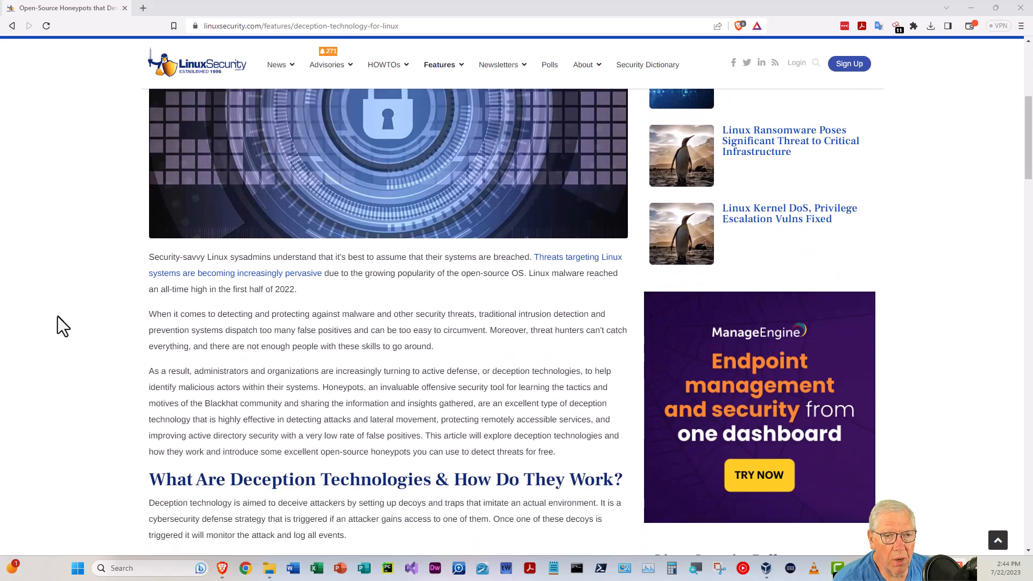
scroll(58, 314, "down", 4)
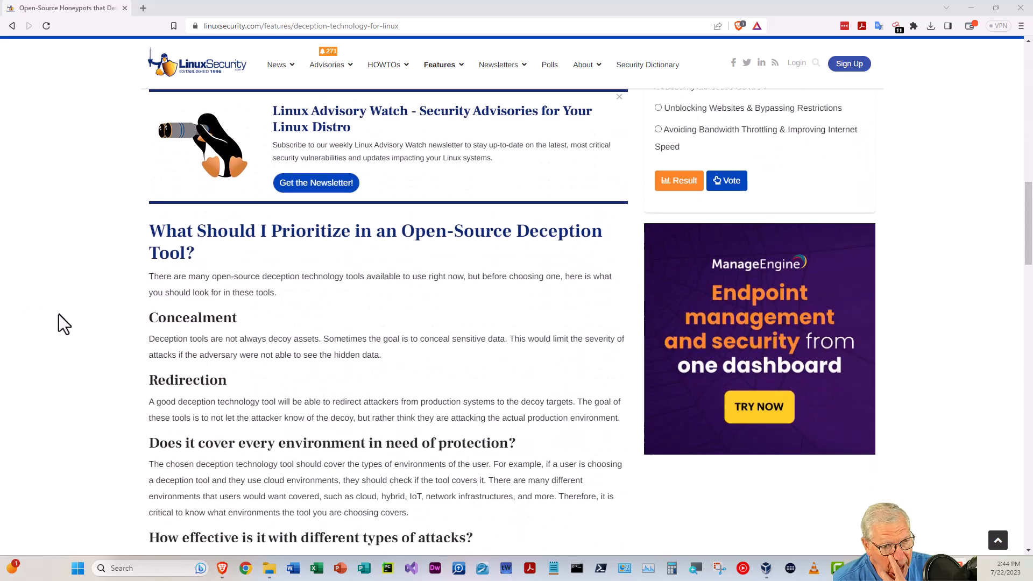
scroll(59, 313, "down", 4)
scroll(60, 314, "down", 13)
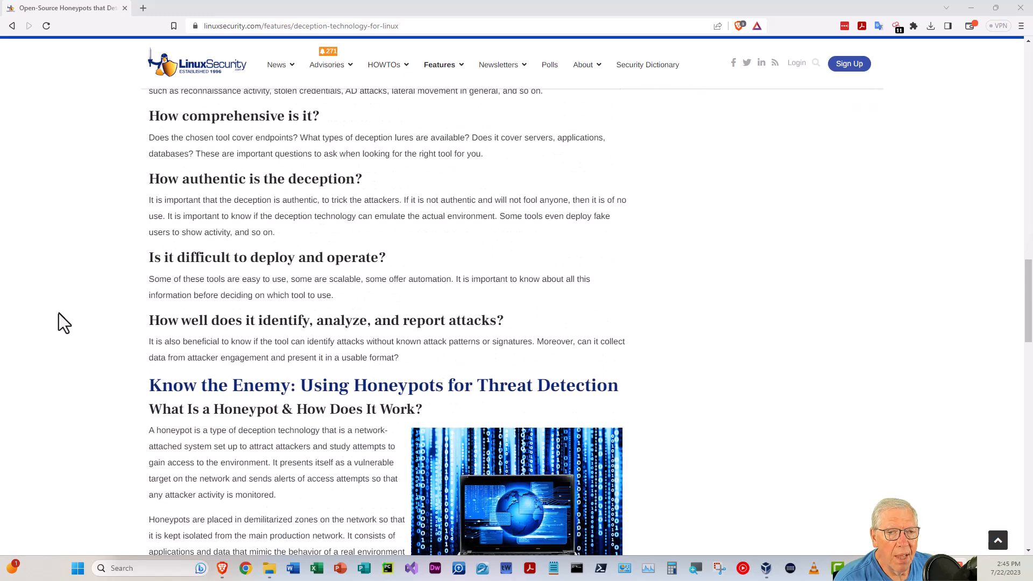
scroll(60, 310, "down", 4)
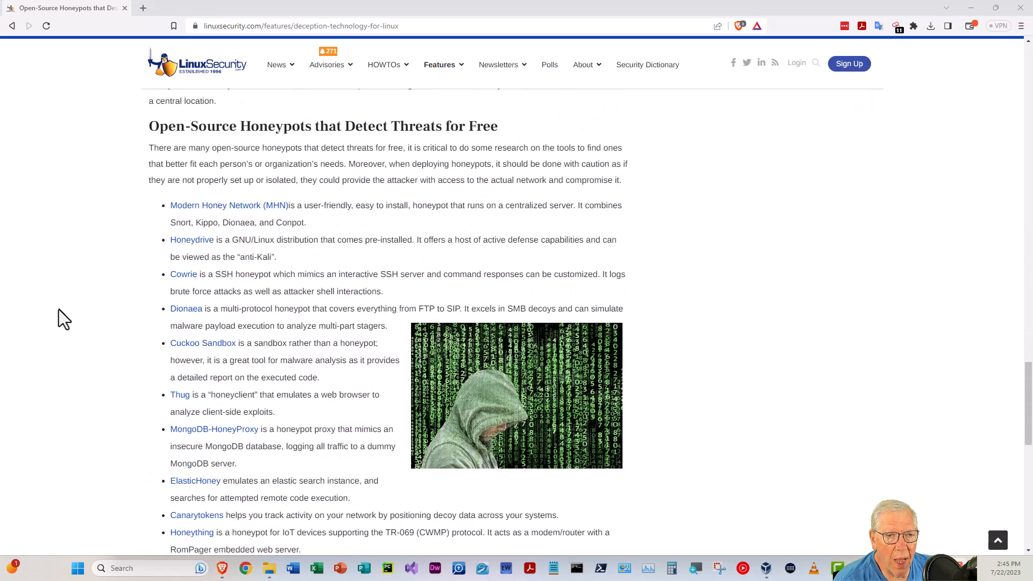
scroll(59, 309, "down", 2)
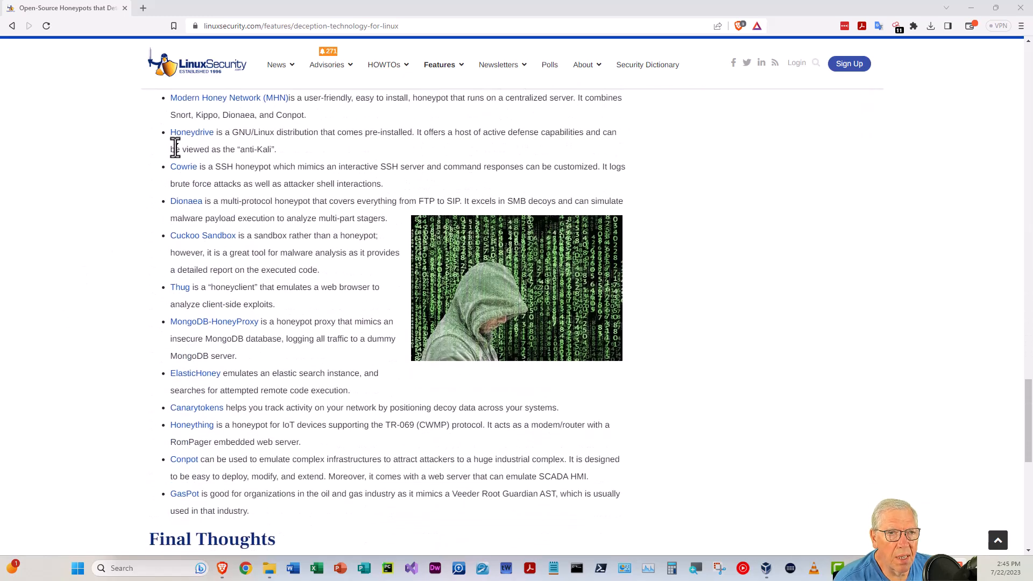
Highlight the Honeydrive description and review the list of open-source honeypots and final thoughts
left_click_drag(171, 135, 285, 147)
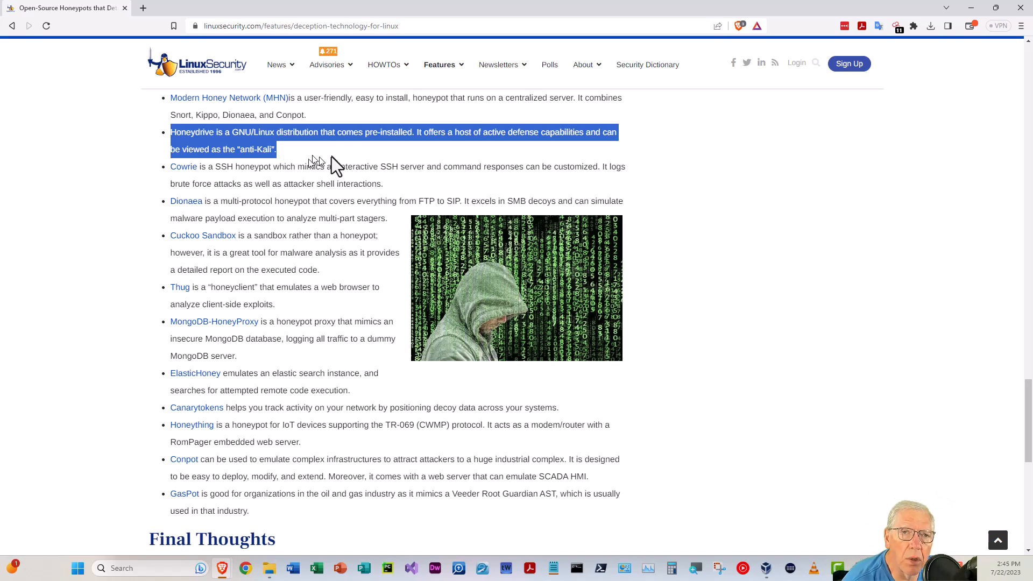
left_click(88, 178)
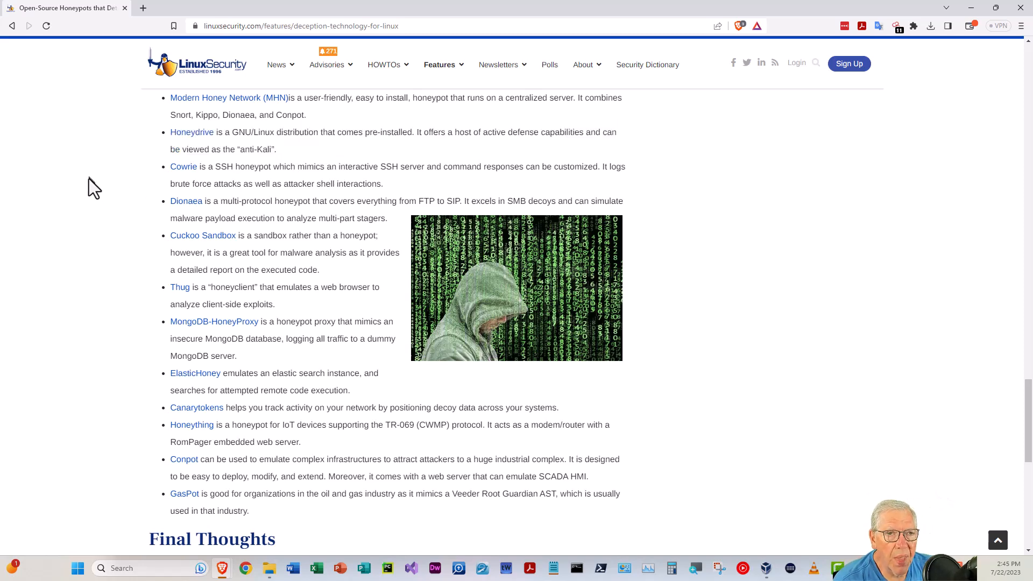
scroll(88, 183, "down", 2)
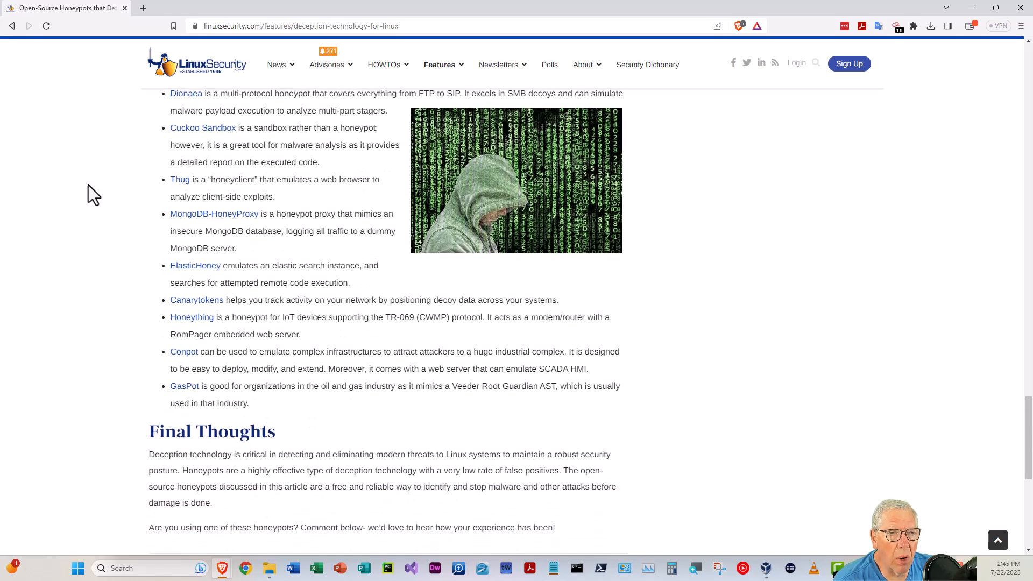
scroll(89, 185, "down", 2)
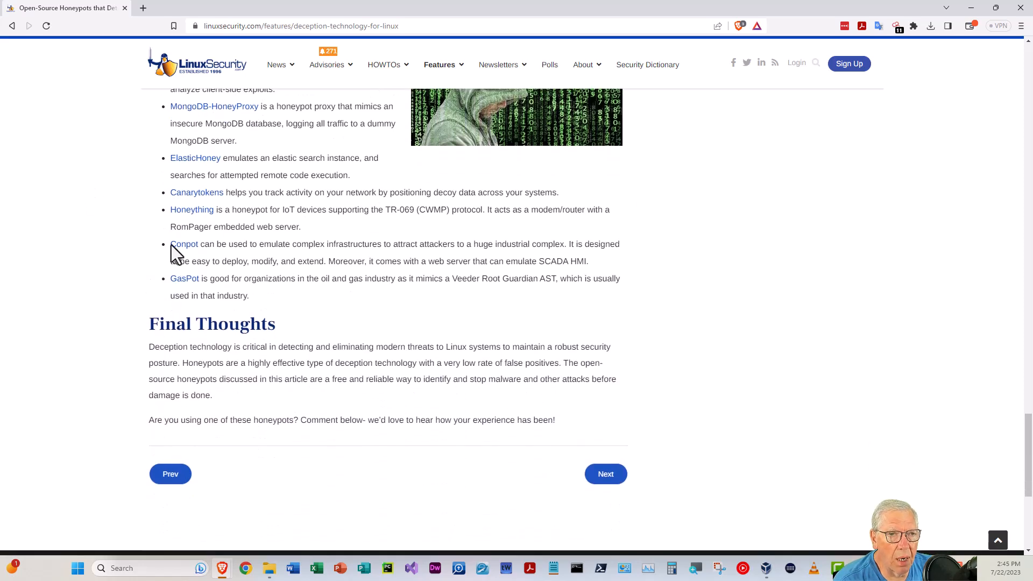
scroll(666, 450, "up", 1)
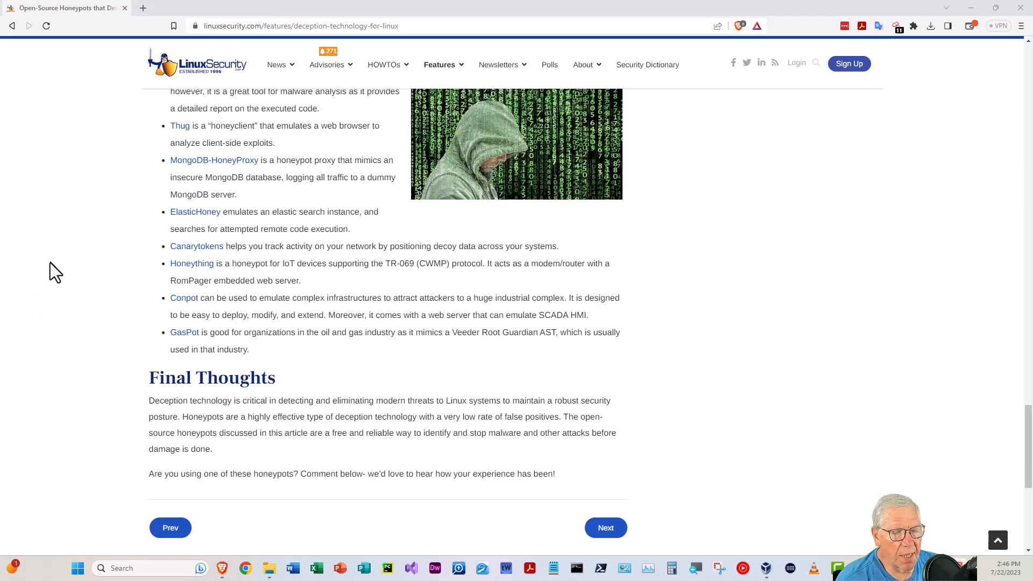
scroll(48, 282, "up", 20)
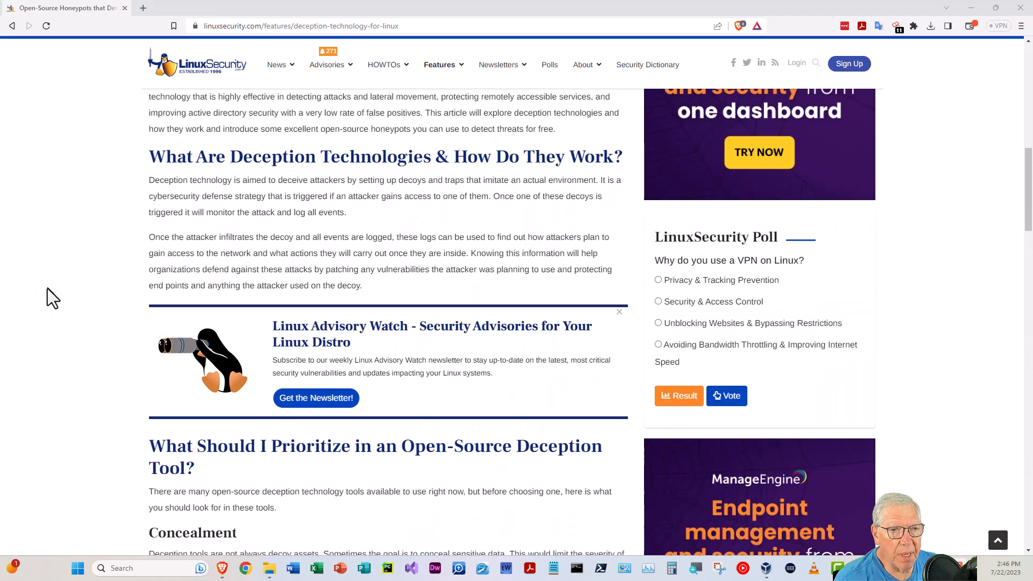
scroll(47, 288, "up", 8)
Search Google for stratagem honeypot
left_click(285, 26)
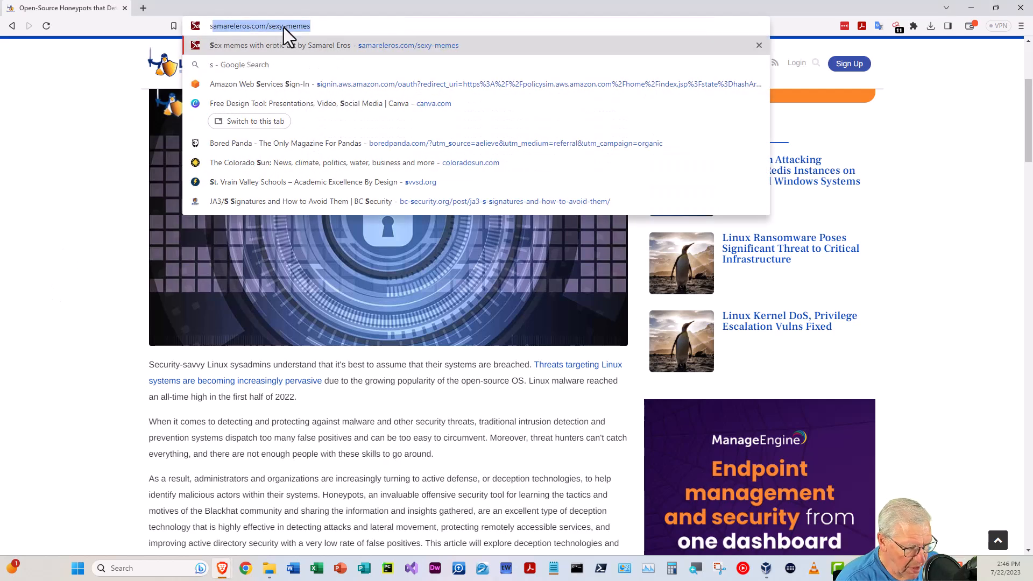
type("stara")
key("BackSpace")
key("BackSpace")
key("BackSpace")
key("BackSpace")
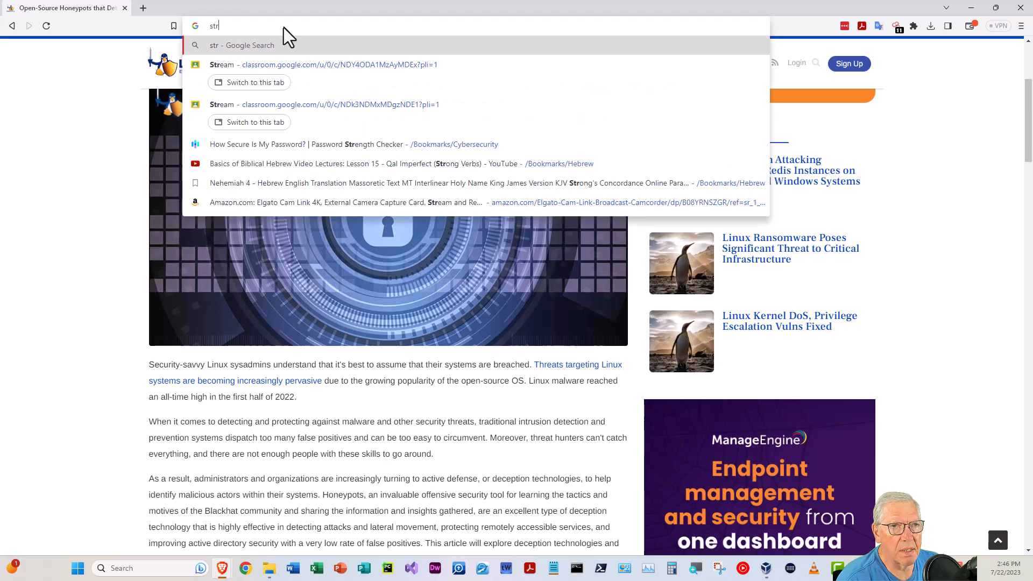
type("tratagem h")
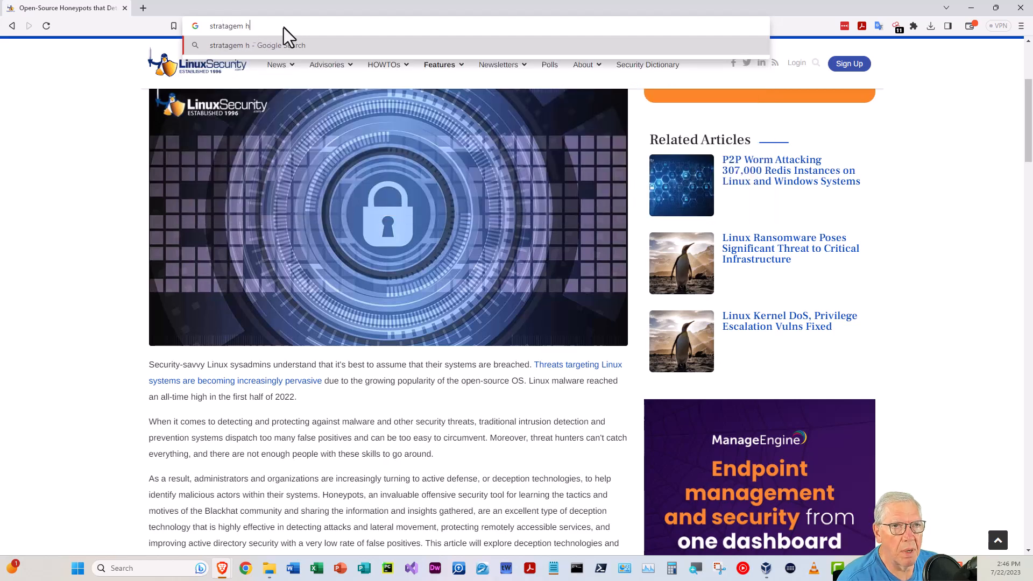
type("oneypot")
key("Return")
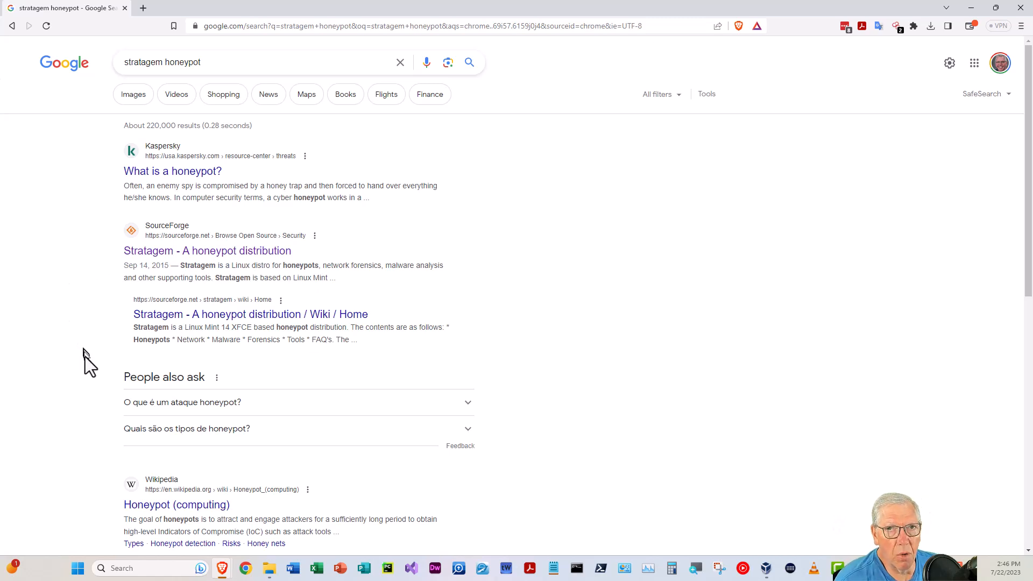
Open the Stratagem SourceForge project page and the downloaded Stratagem folder under Software\Honeypots
left_click(196, 252)
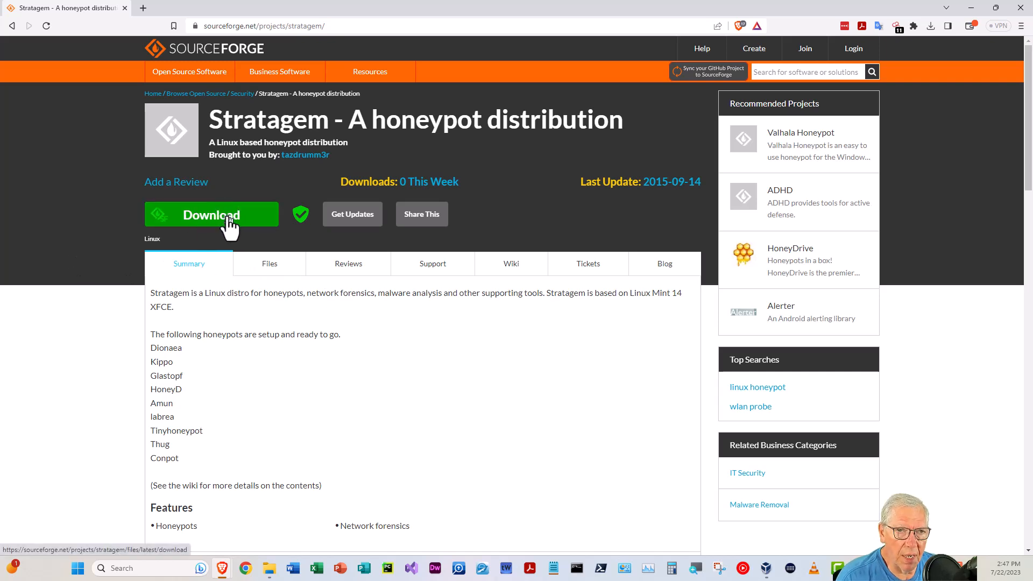
left_click(269, 568)
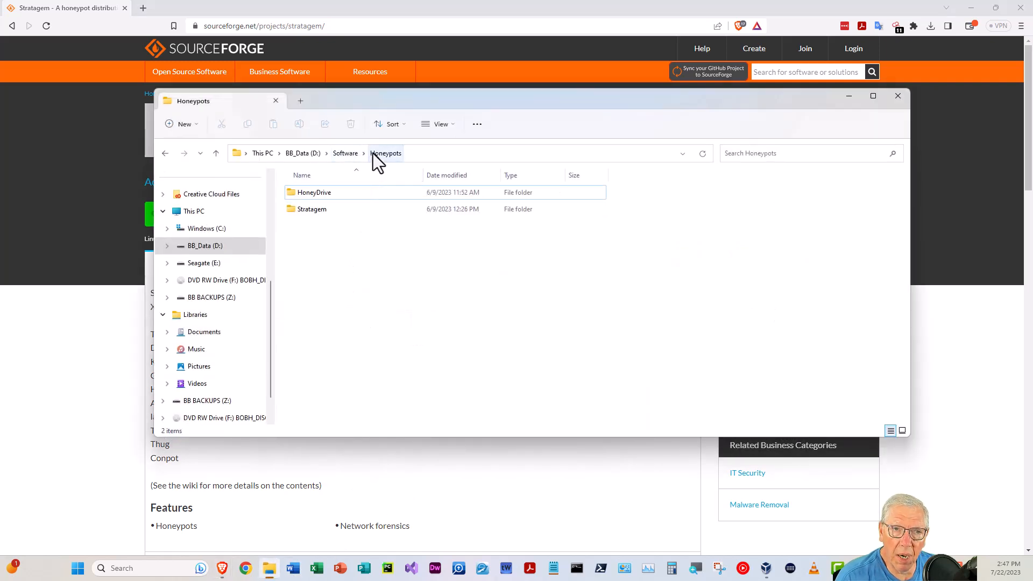
double_click(292, 208)
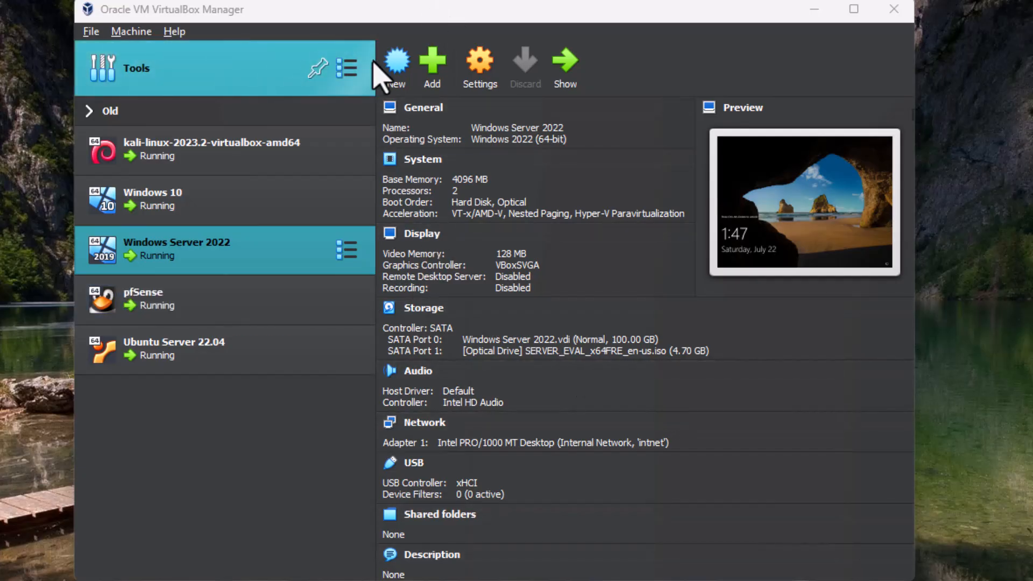
Start creating a new virtual machine named Stratagem Honeypot
left_click(398, 67)
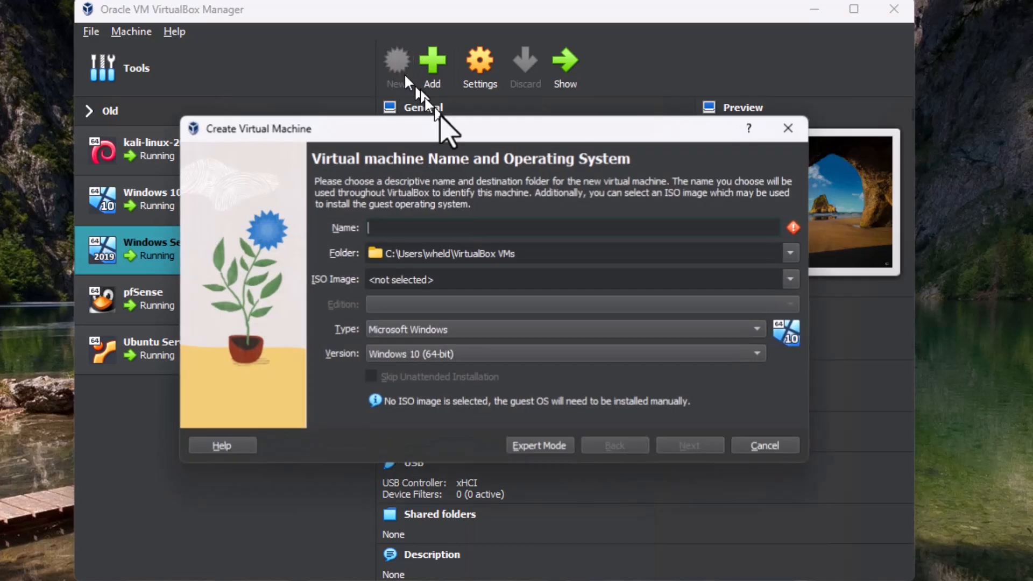
left_click(412, 228)
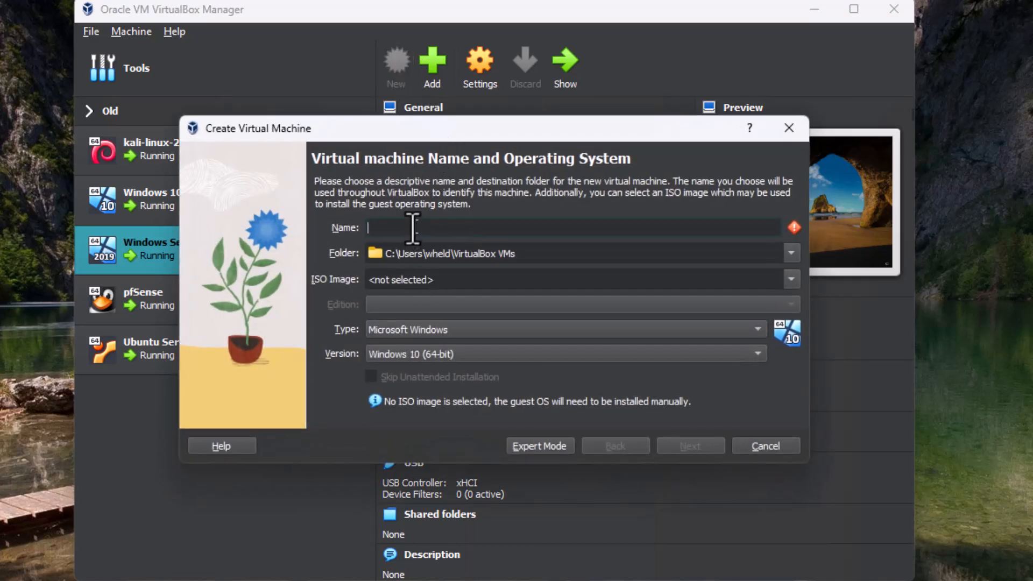
type("Stra")
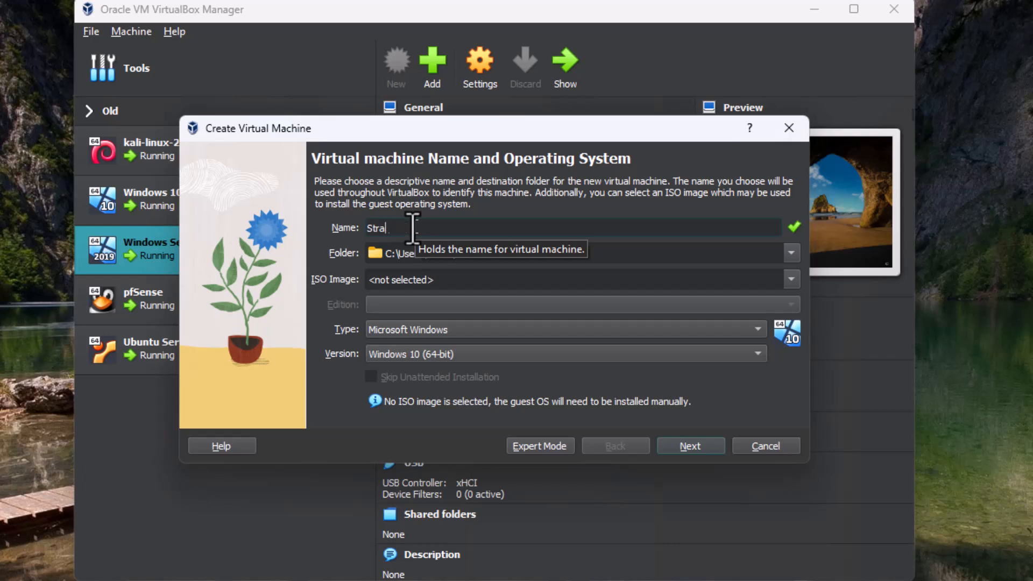
type("tagem Honeypot")
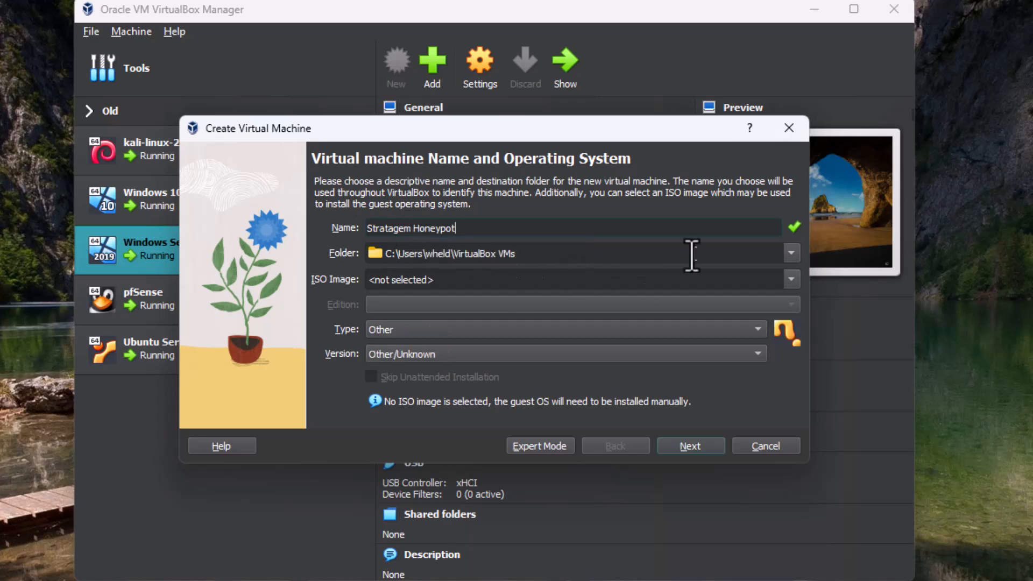
Set the virtual machine folder to D:\VirtualBox VMs\Stratagem
left_click(790, 253)
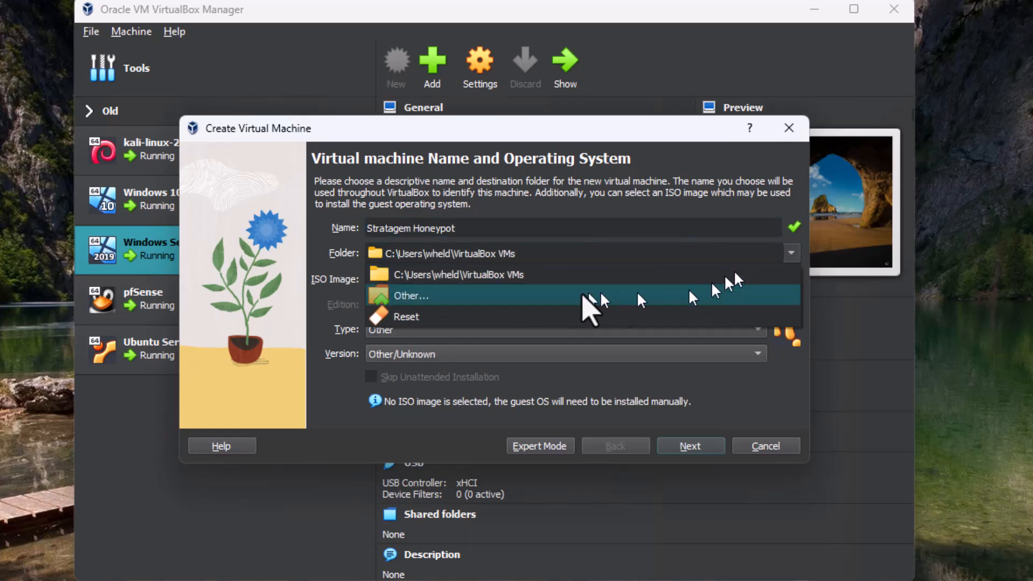
left_click(492, 298)
scroll(274, 473, "down", 3)
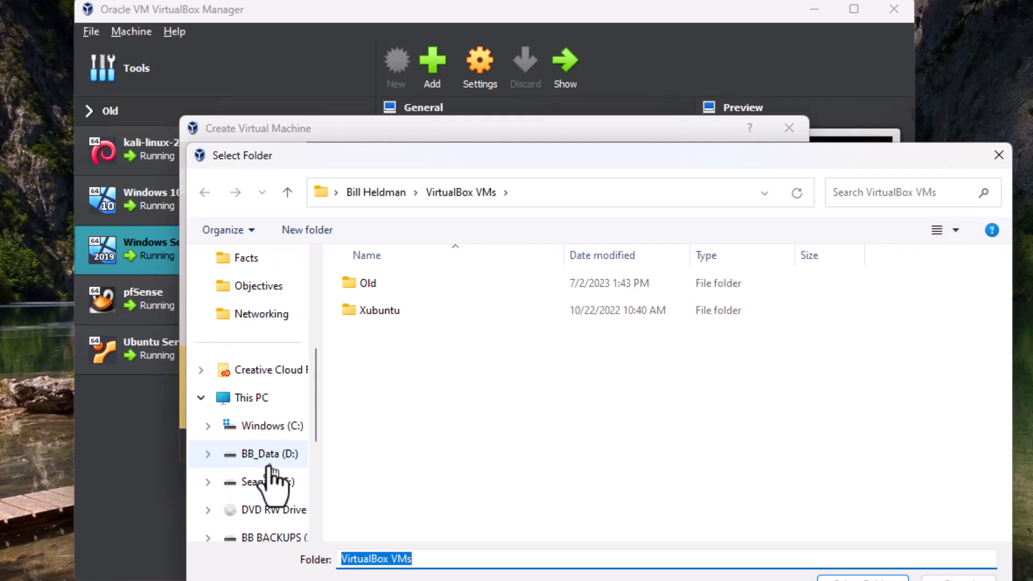
left_click(269, 454)
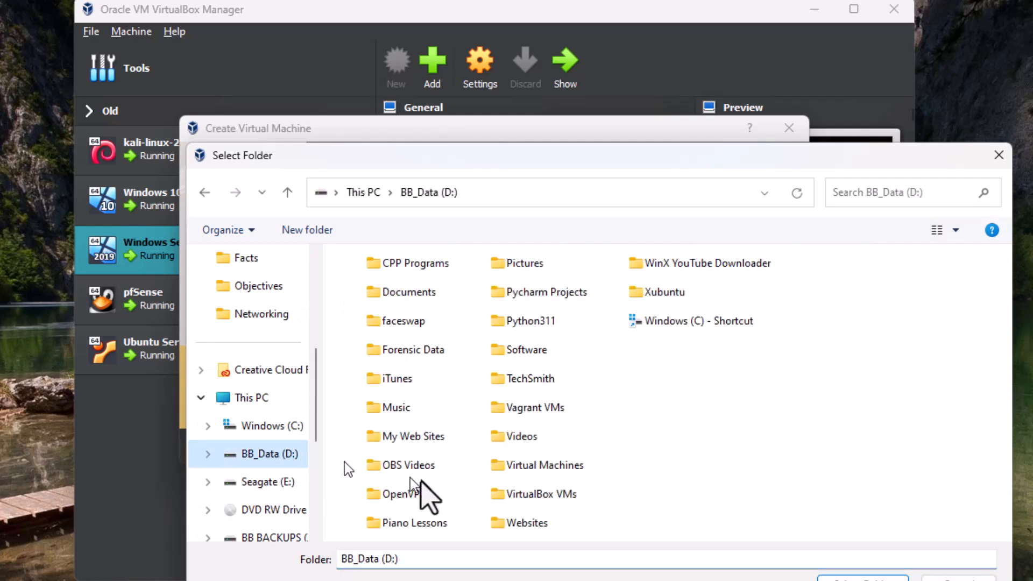
double_click(535, 493)
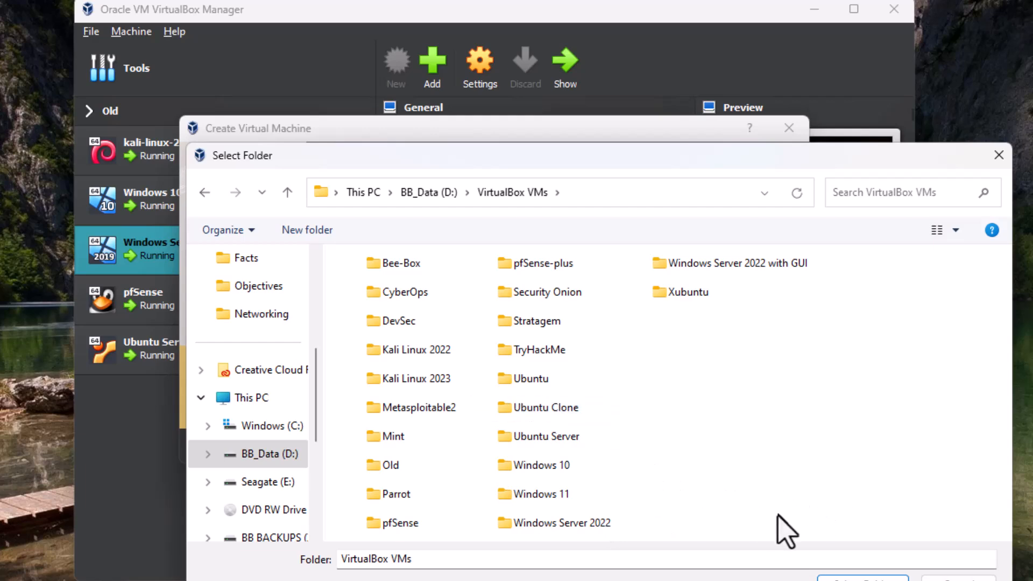
left_click(533, 321)
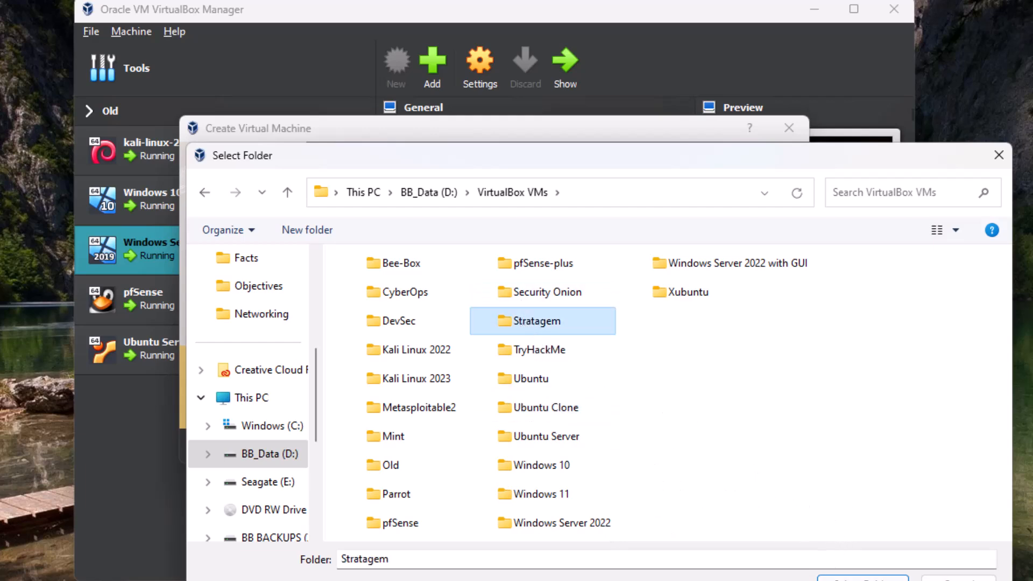
left_click(862, 578)
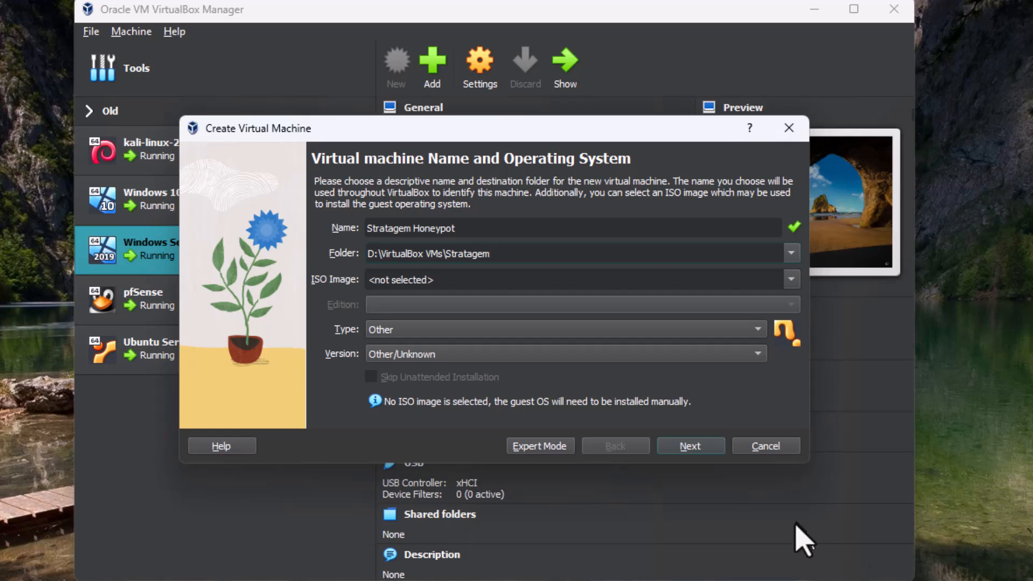
Select the ISO image stratagem-v.1.iso from D:\Software\Honeypots\Stratagem for the new virtual machine
left_click(792, 279)
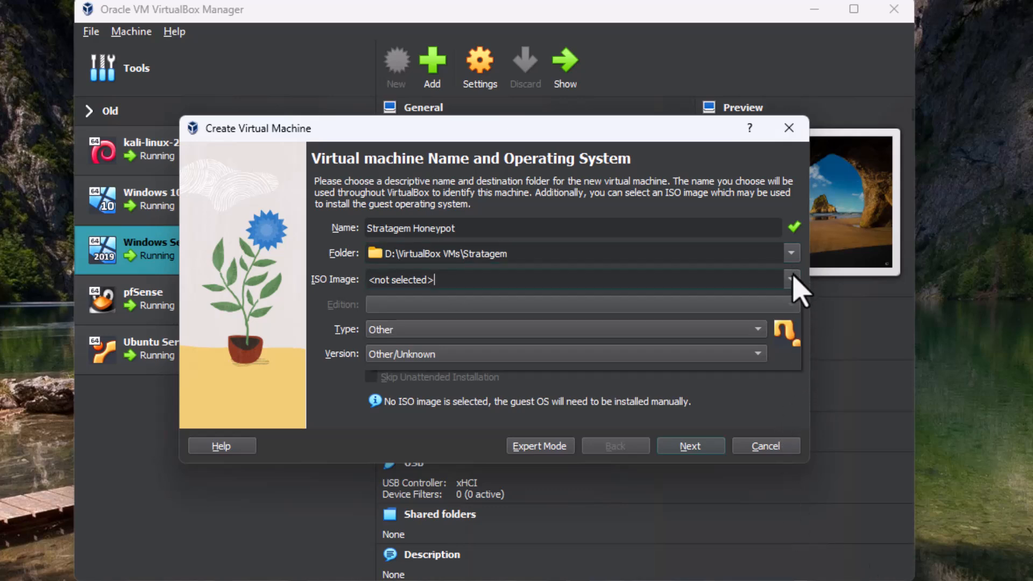
left_click(404, 311)
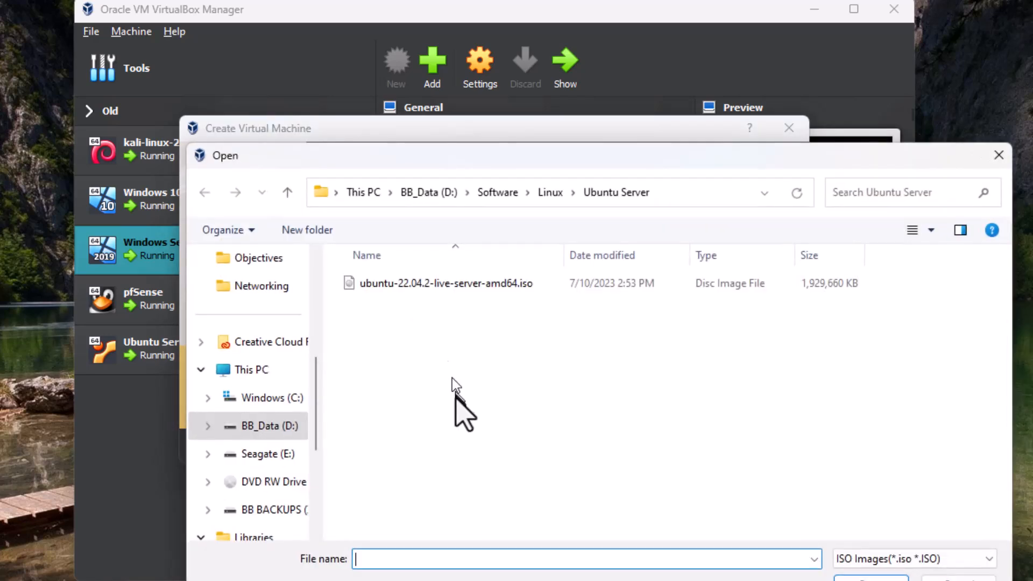
left_click(508, 194)
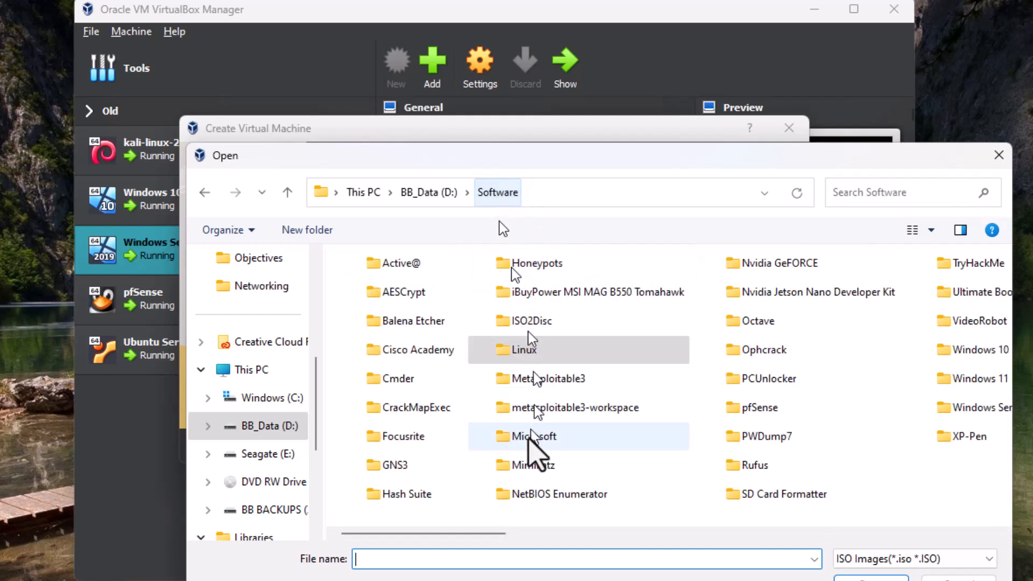
double_click(514, 264)
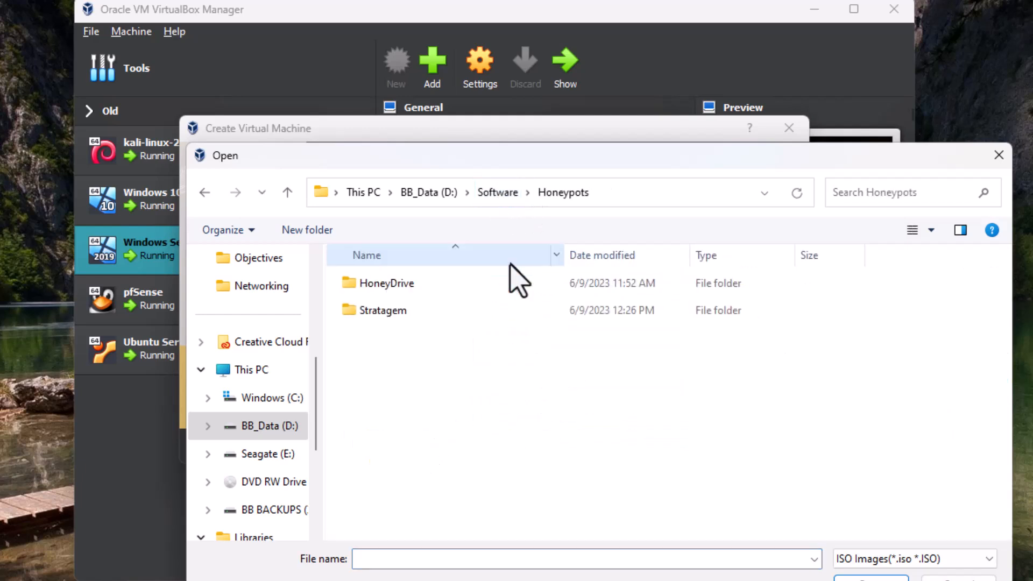
double_click(401, 311)
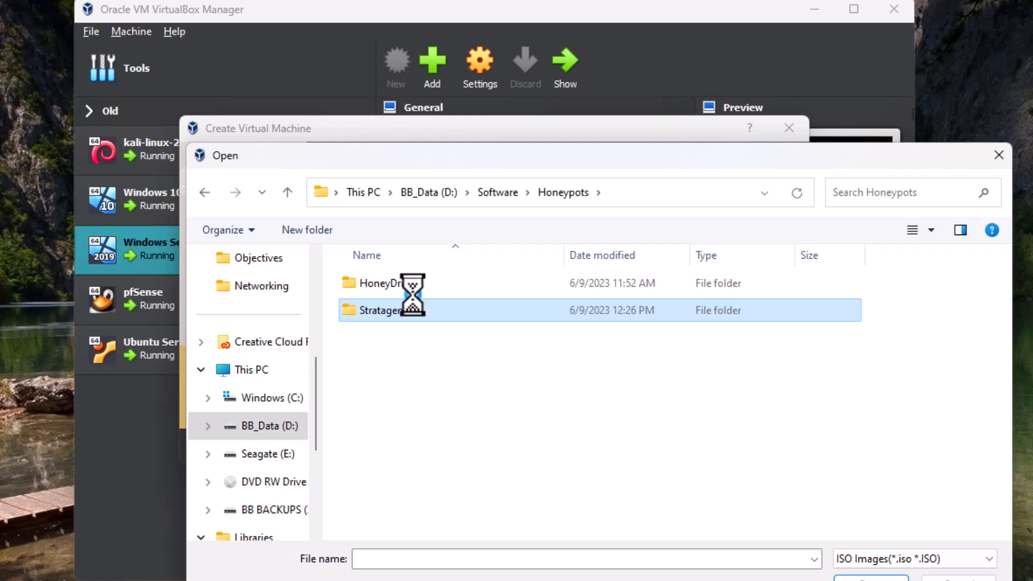
double_click(396, 285)
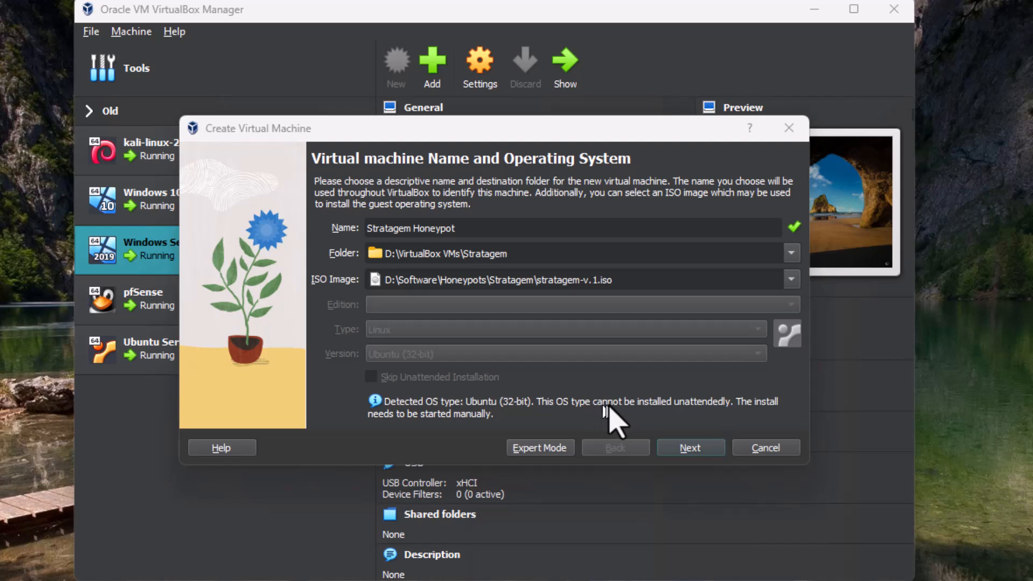
Keep 2048 MB memory, one processor and a 25 GB virtual disk, and finish creating the machine
left_click(696, 449)
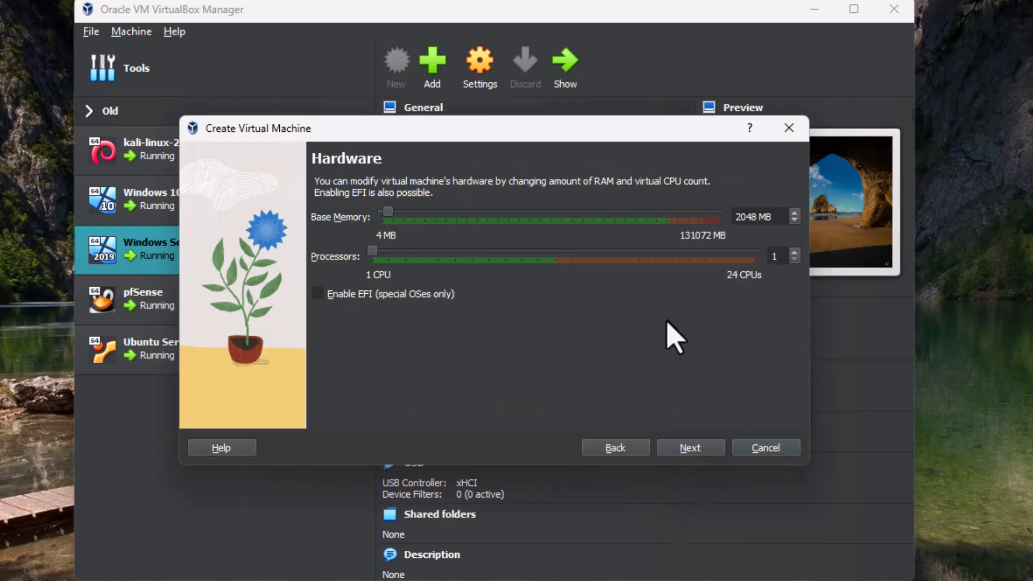
left_click(684, 450)
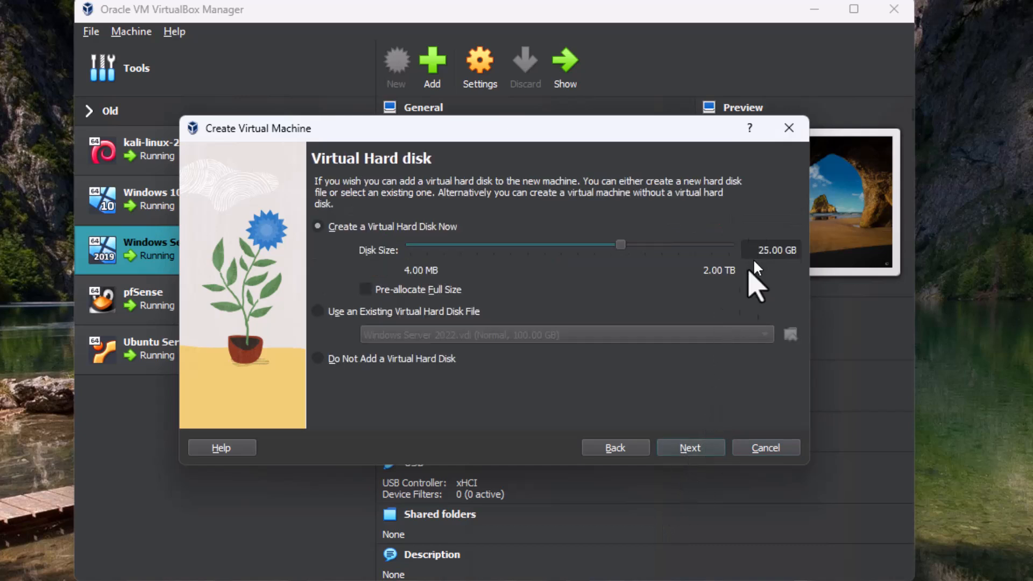
left_click(689, 450)
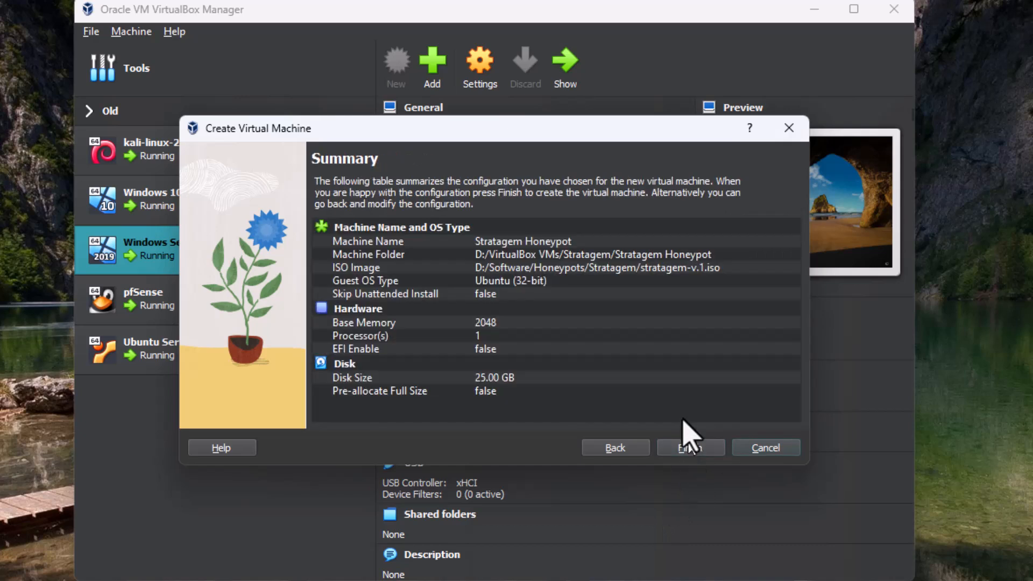
left_click(685, 446)
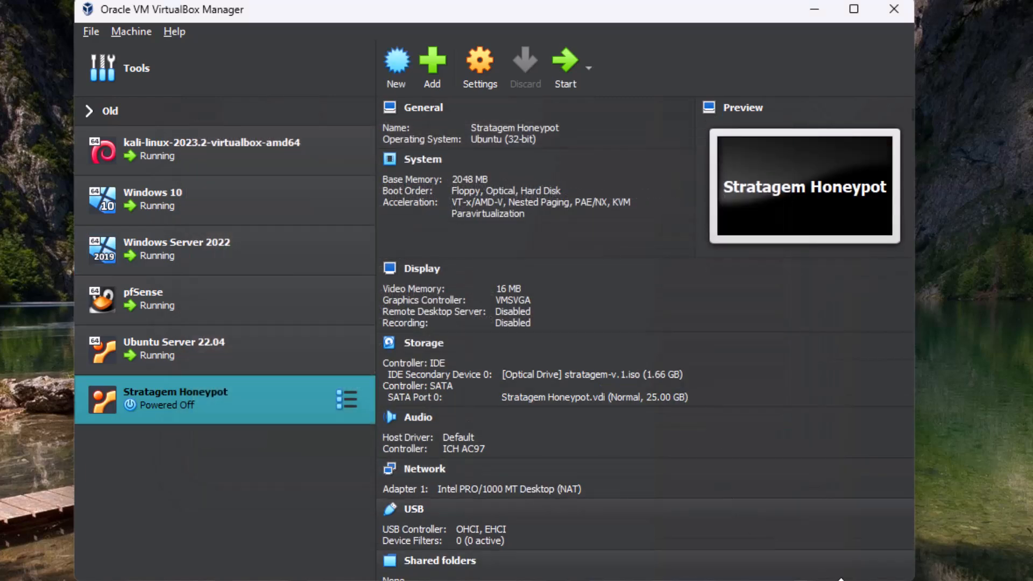
Open the machine's settings and set shared clipboard and drag'n'drop both to Bidirectional
left_click(478, 73)
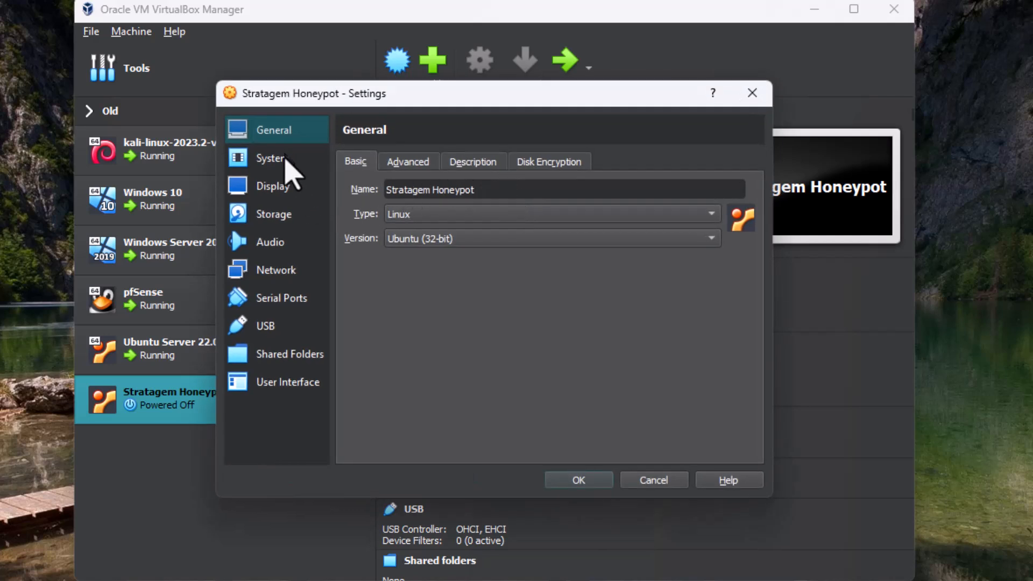
left_click(408, 161)
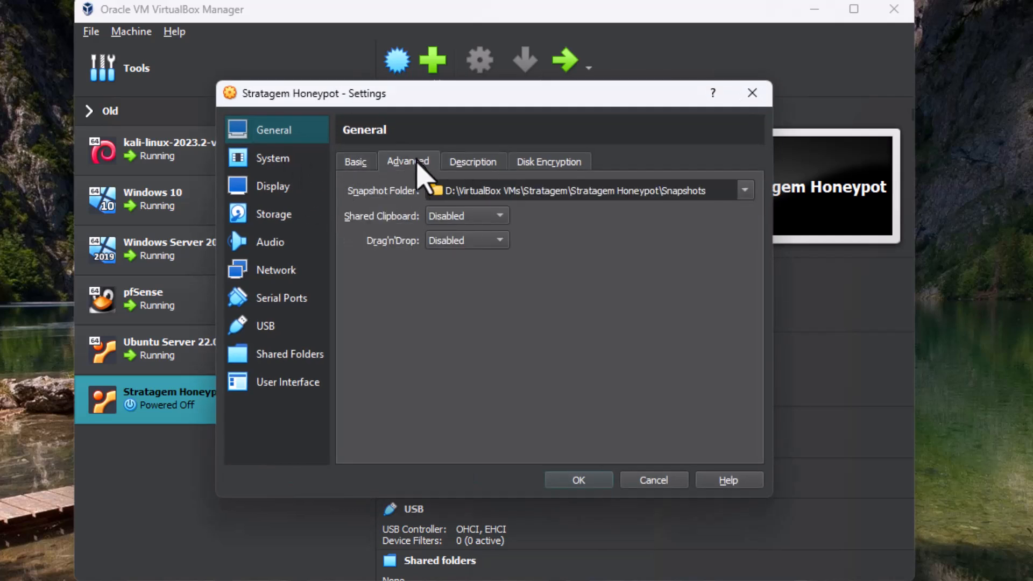
left_click(436, 216)
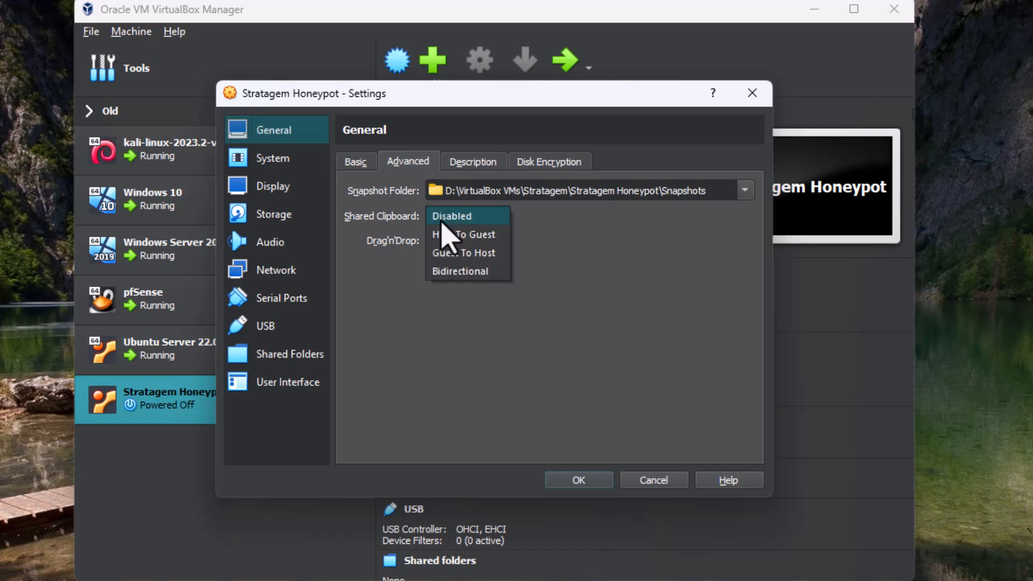
left_click(453, 270)
left_click(455, 240)
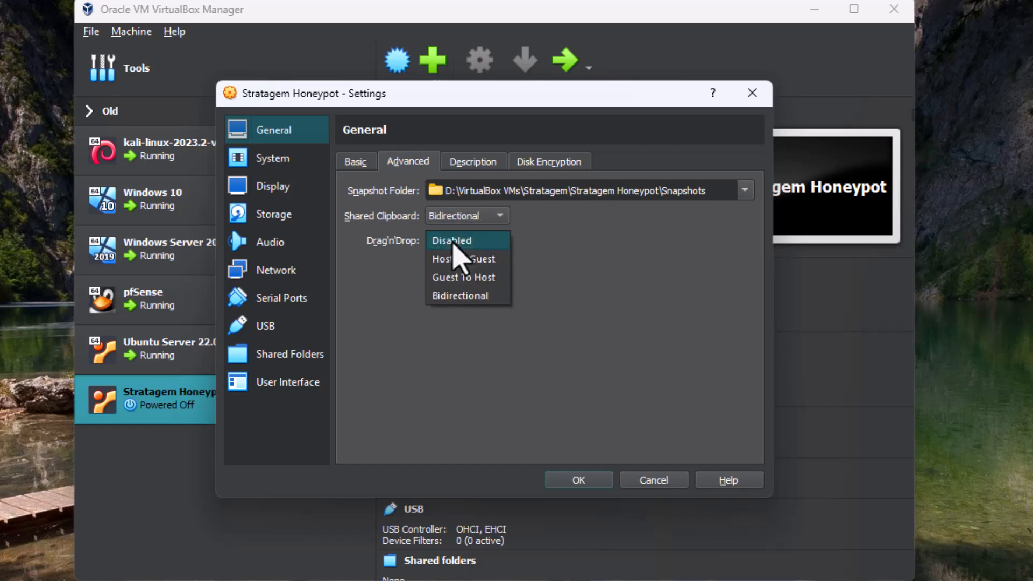
left_click(457, 295)
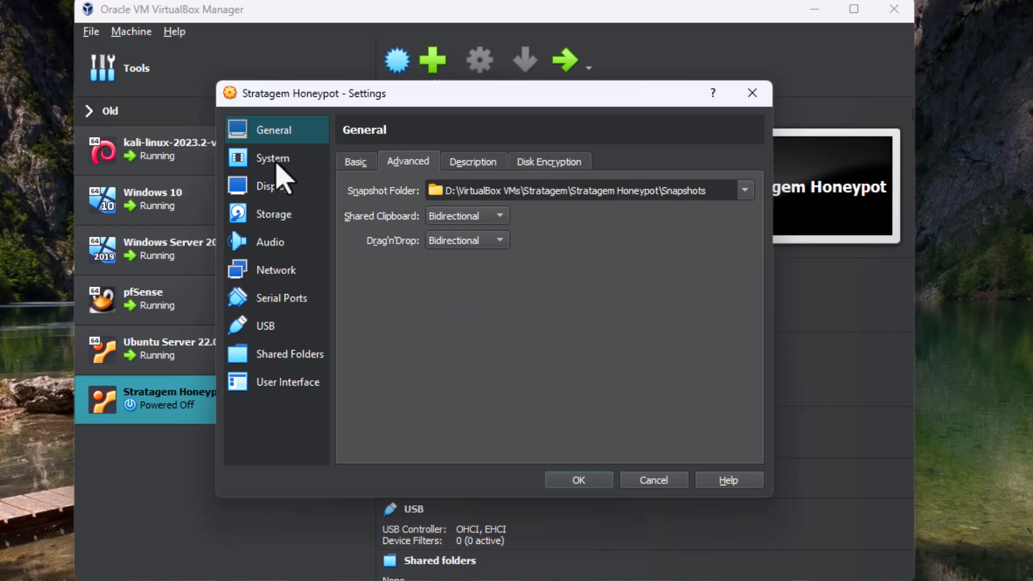
Set the boot order to Hard Disk first and Optical second, with Floppy disabled and moved last
left_click(275, 161)
left_click(448, 228)
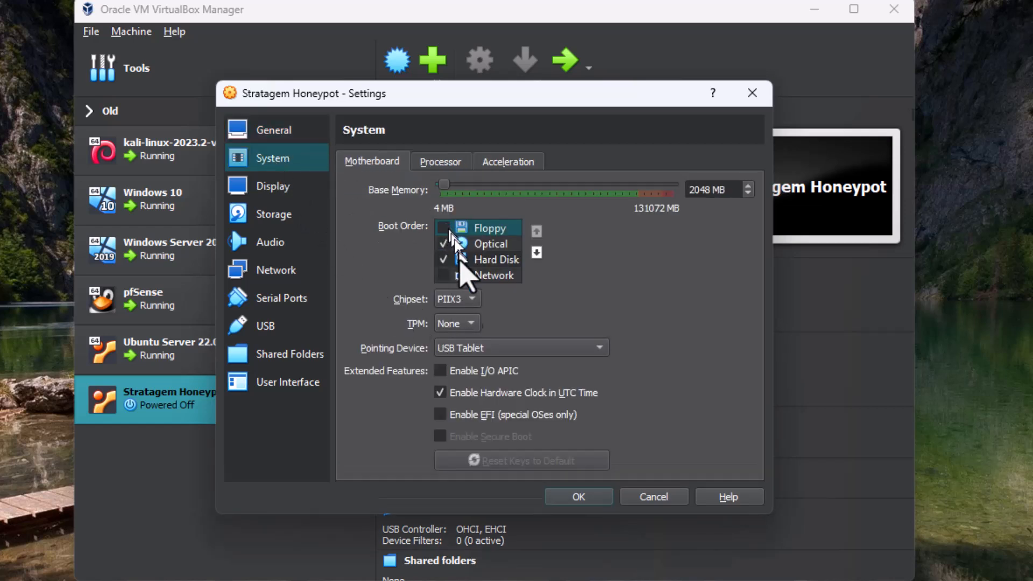
left_click(503, 260)
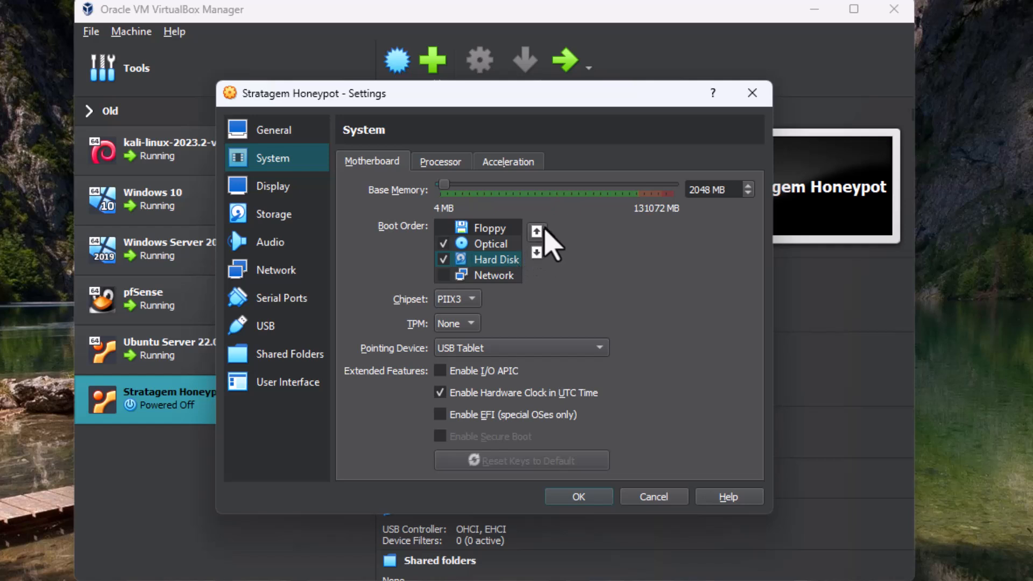
left_click(537, 231)
left_click(536, 232)
left_click(492, 260)
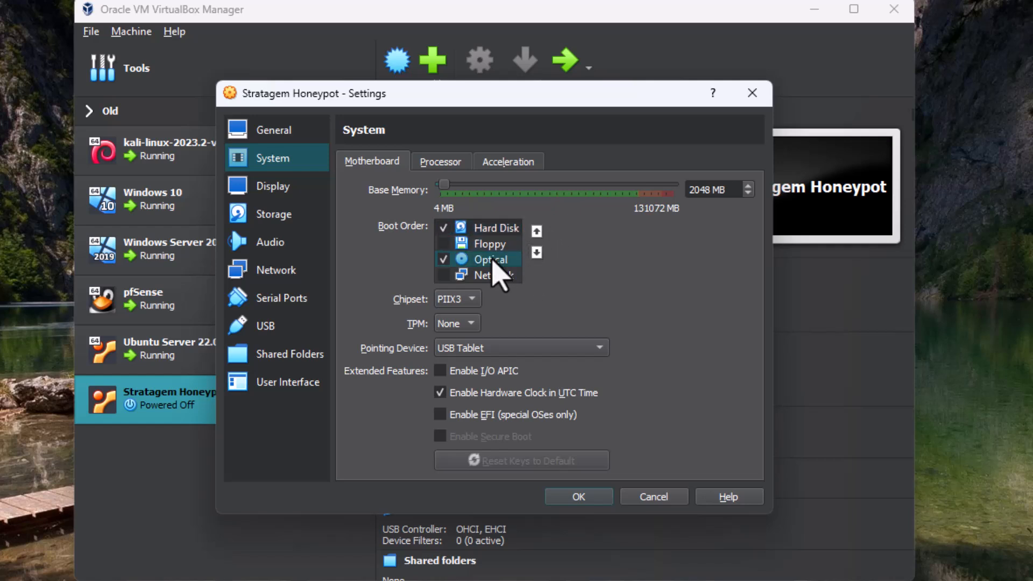
left_click(537, 231)
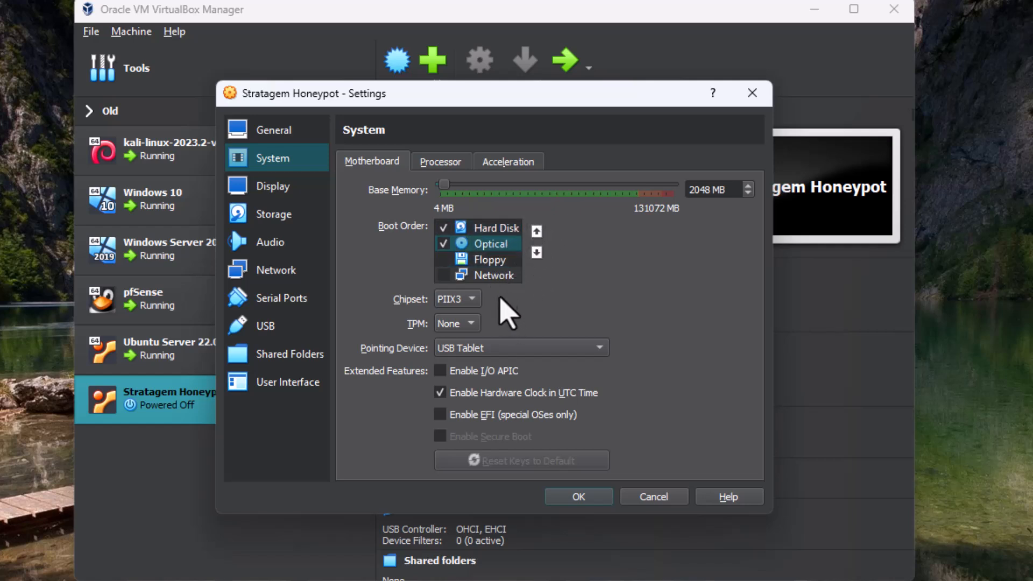
left_click(491, 259)
left_click(537, 252)
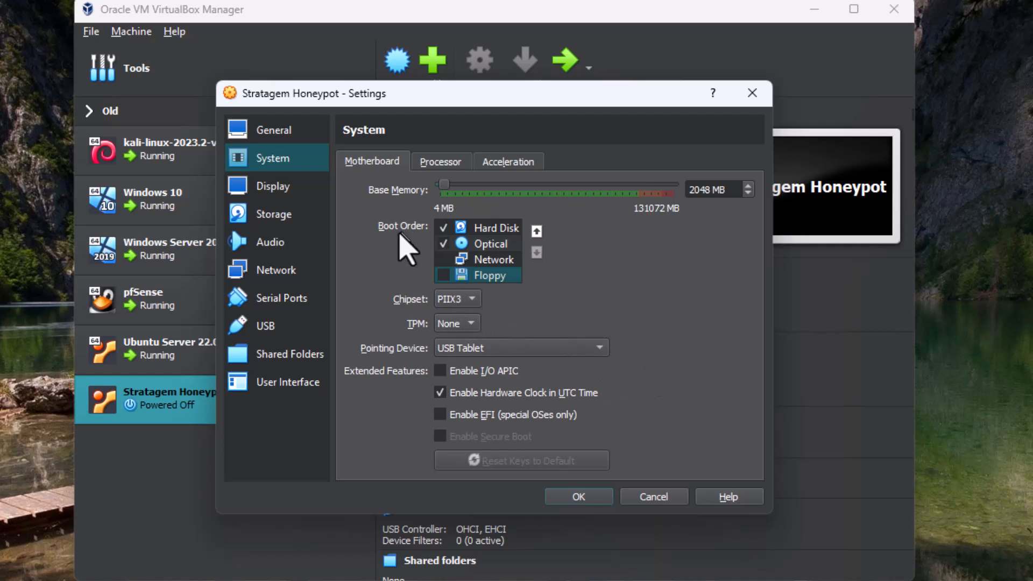
Disable audio for the virtual machine
left_click(277, 189)
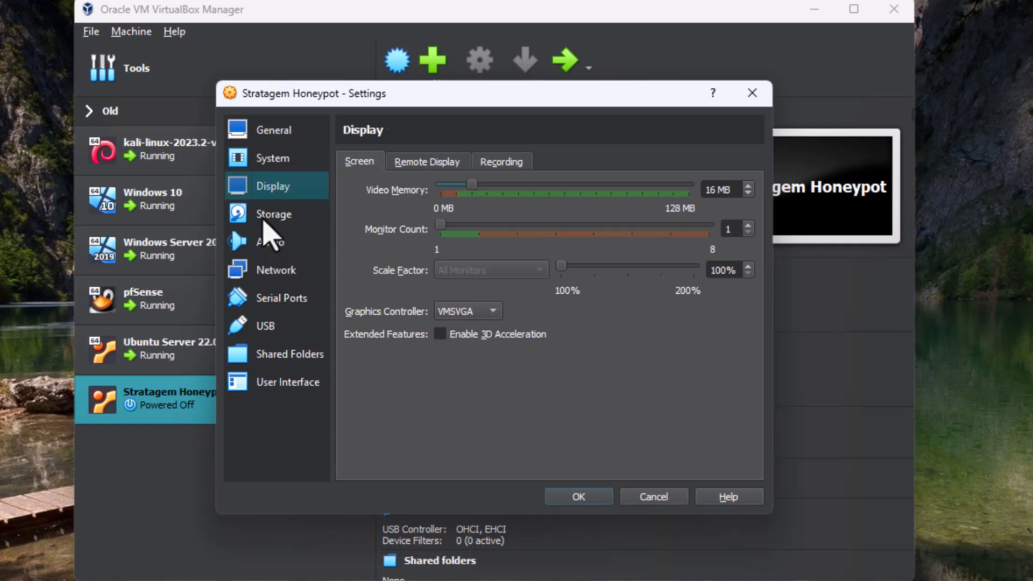
left_click(267, 215)
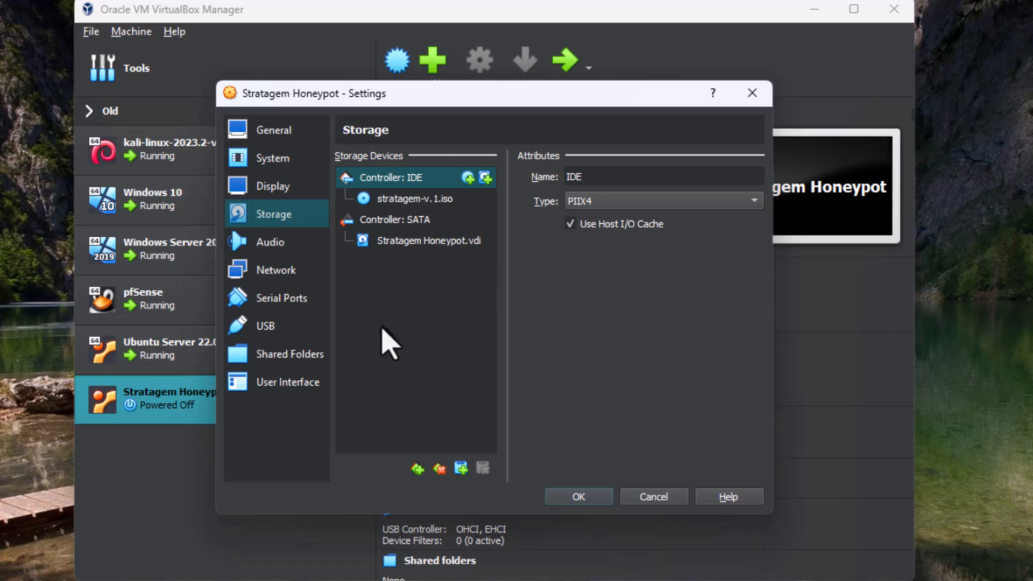
left_click(276, 245)
left_click(342, 159)
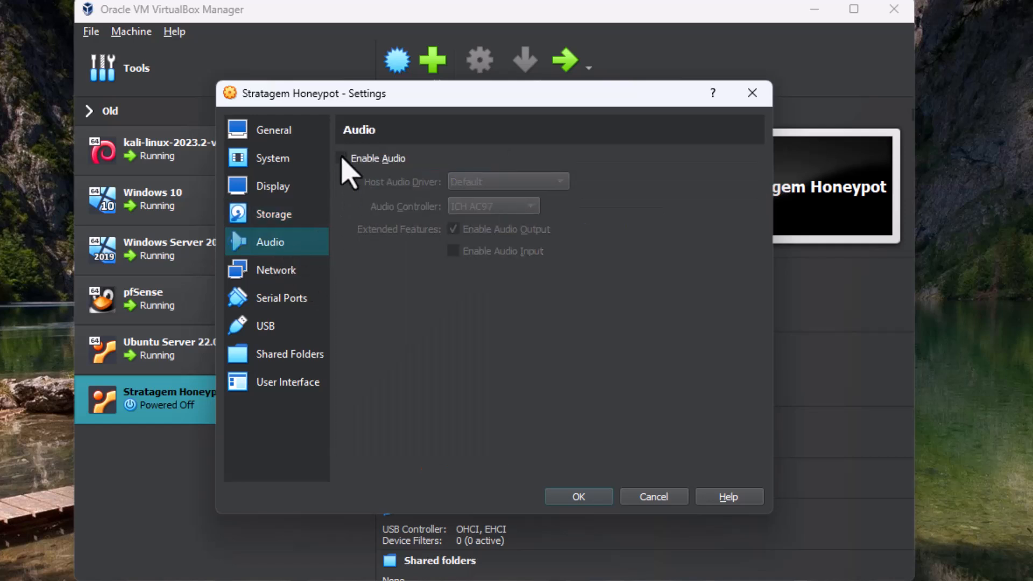
Attach network adapter 1 to Internal Network named intnet3 and save the settings
left_click(290, 274)
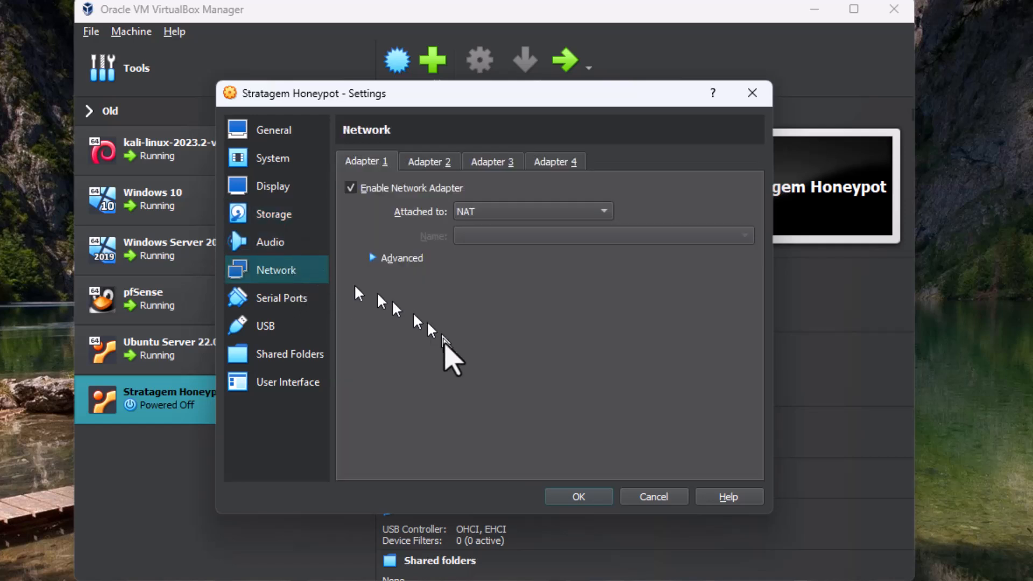
left_click(496, 211)
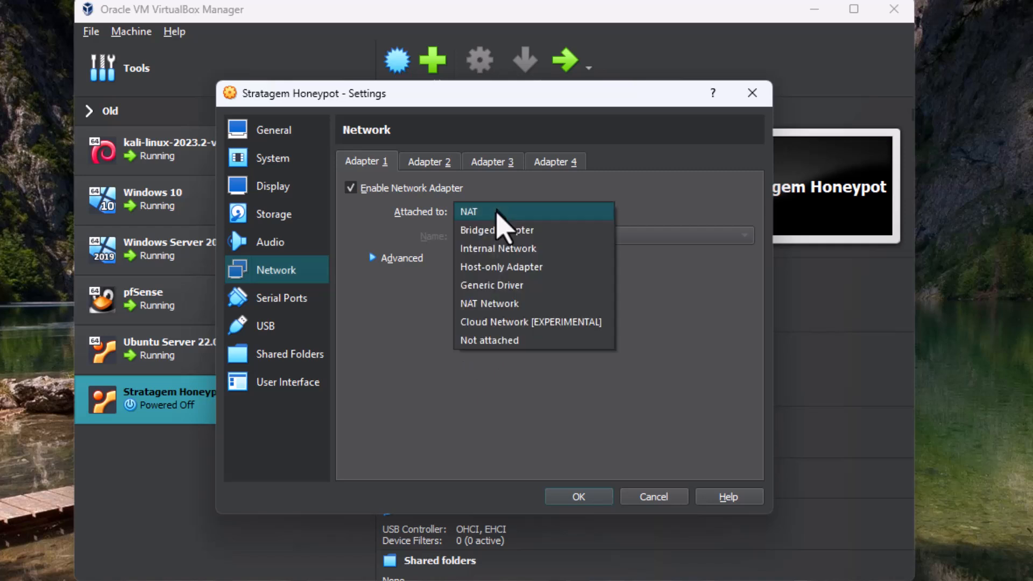
left_click(495, 248)
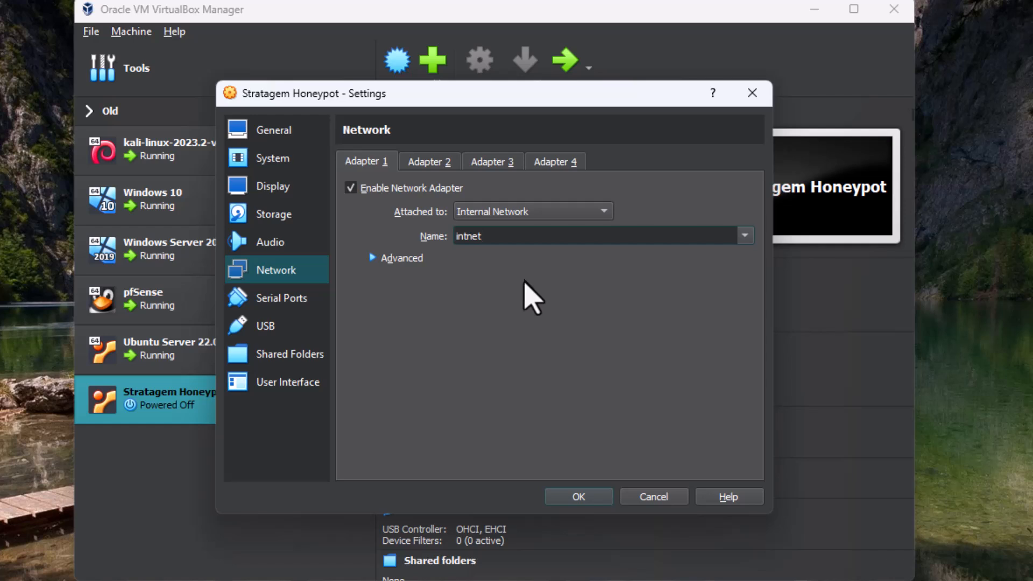
type("3")
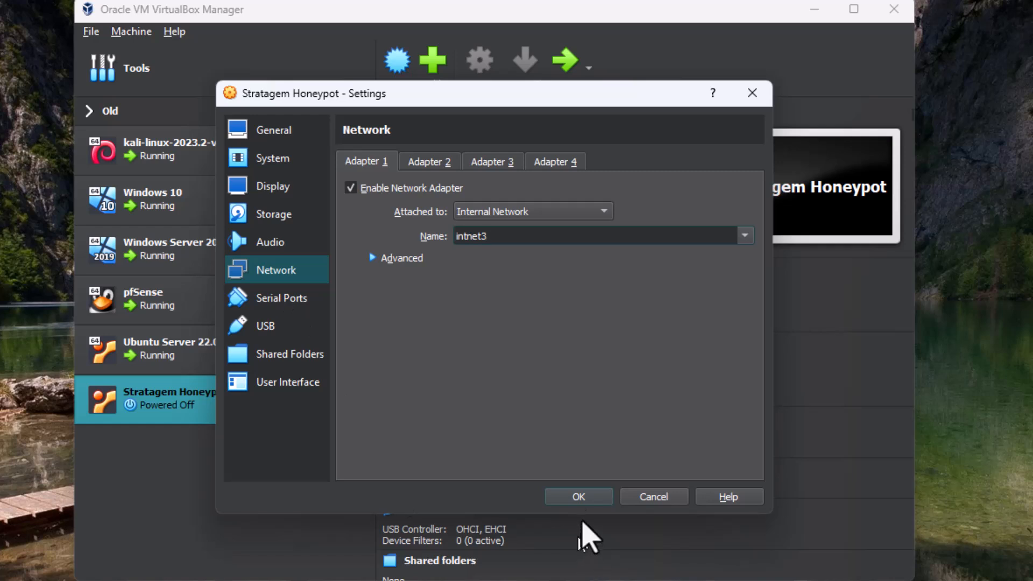
left_click(580, 497)
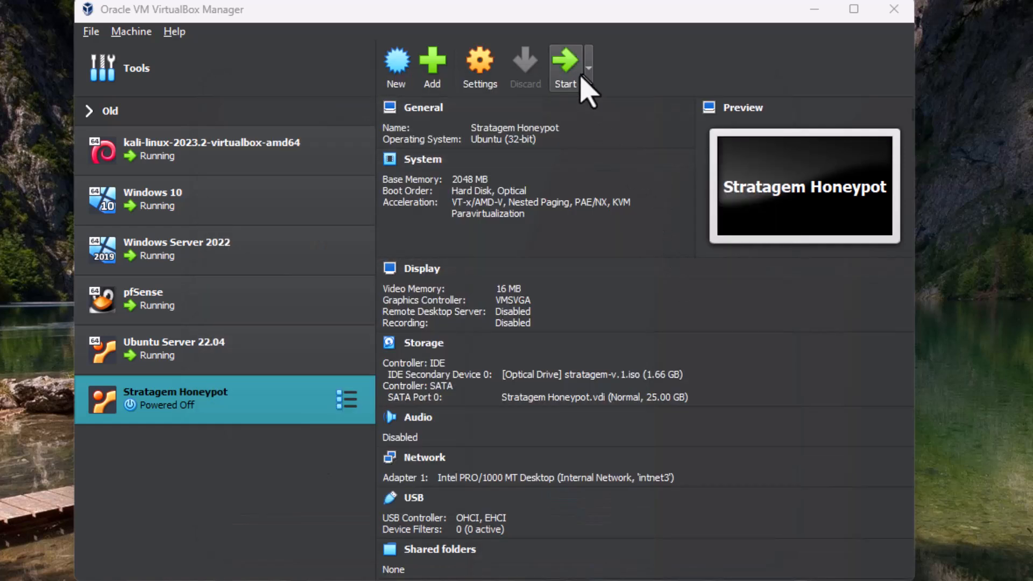
Start the virtual machine and boot Stratagem from its boot menu
left_click(576, 70)
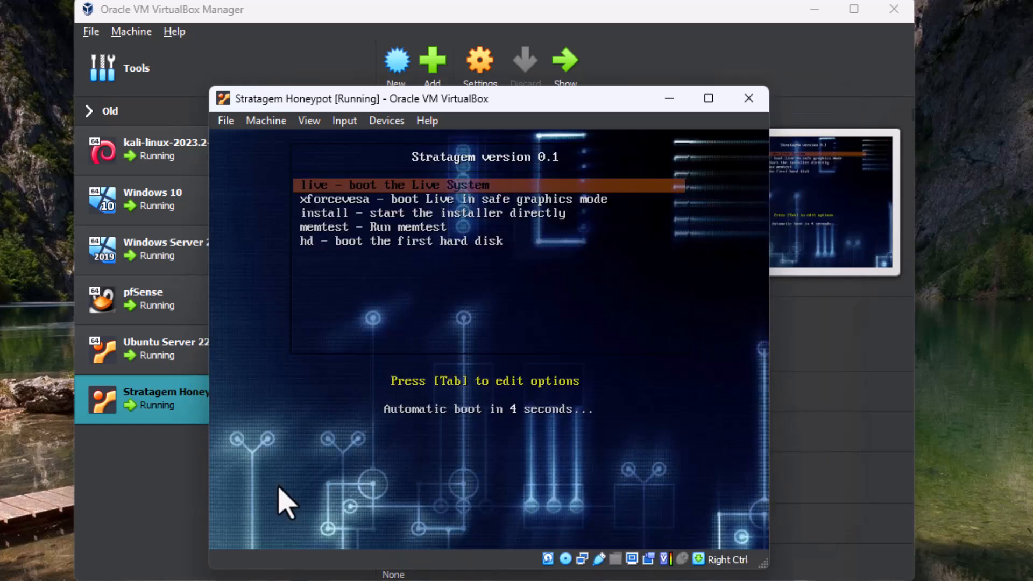
key("Down")
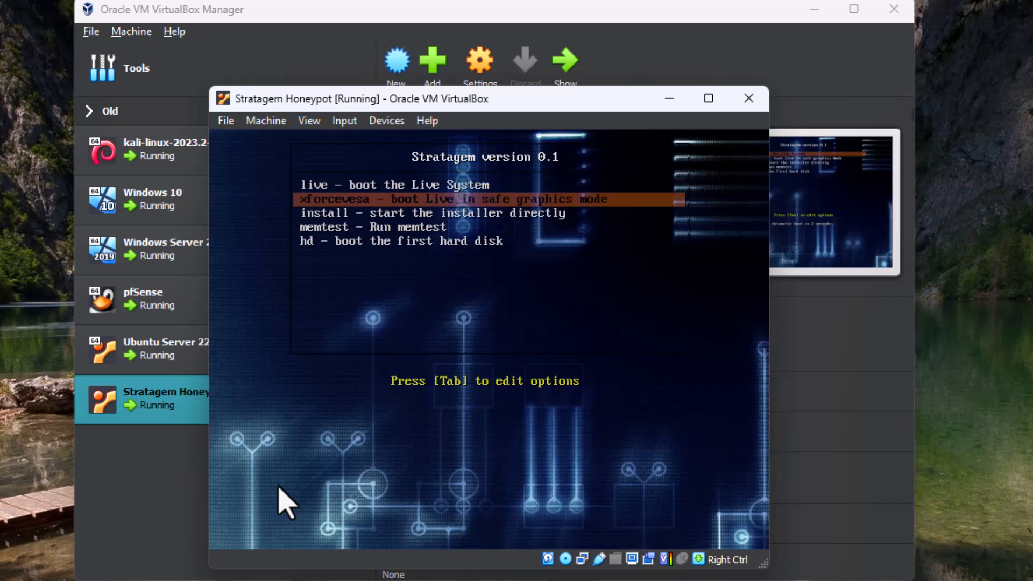
key("Up")
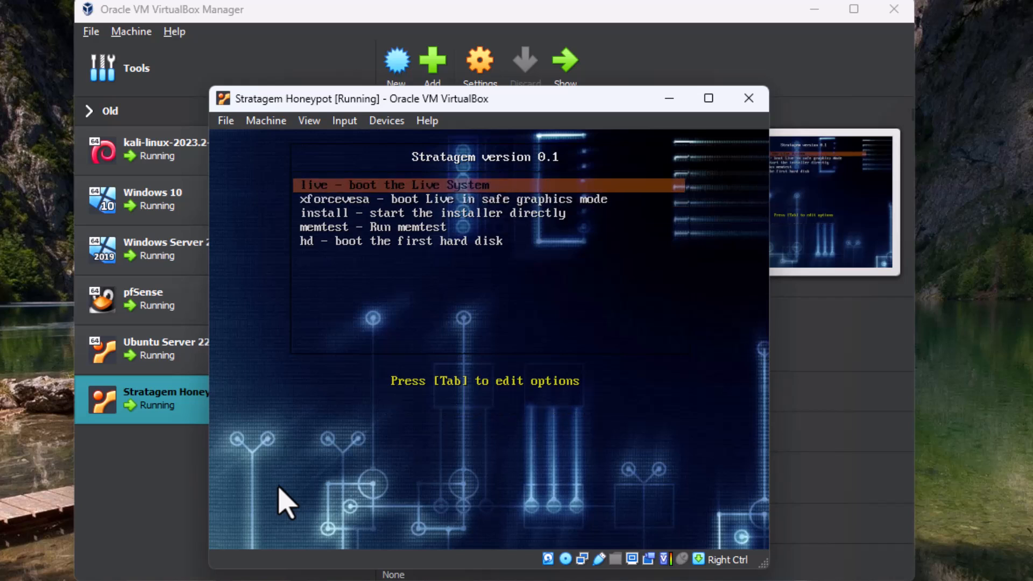
key("Down")
key("Down")
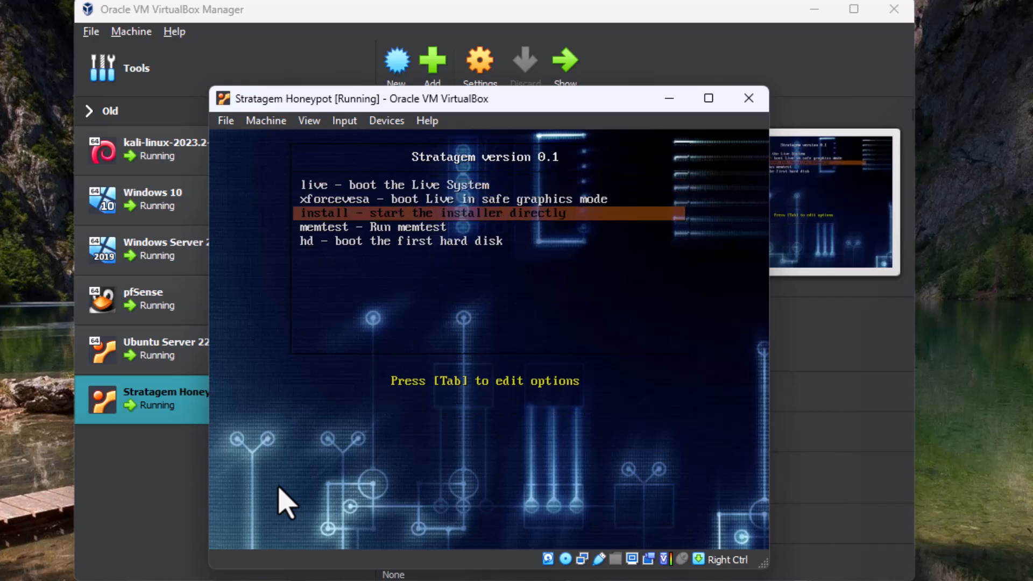
key("Up")
key("Up")
key("Down")
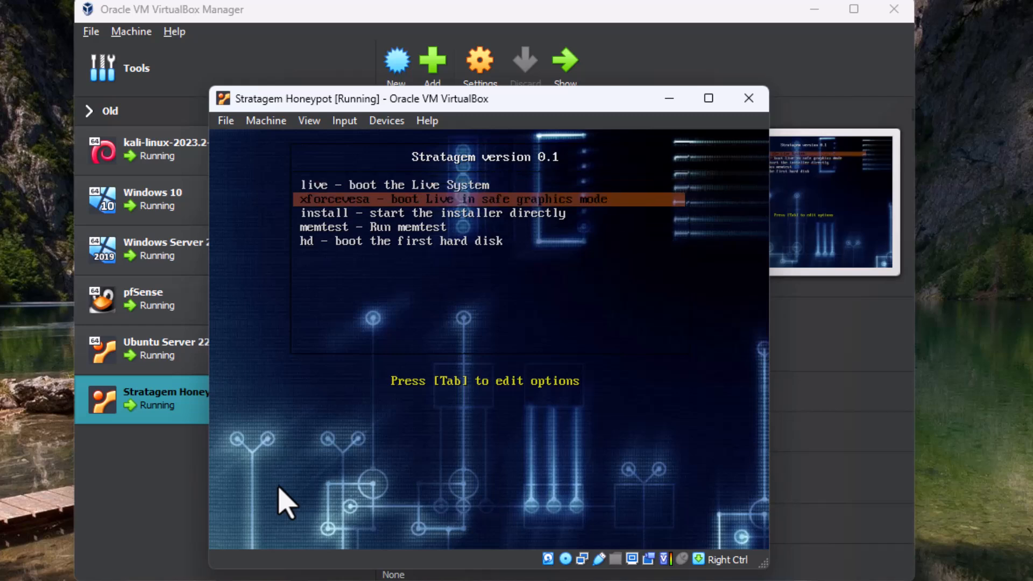
key("Down")
key("Return")
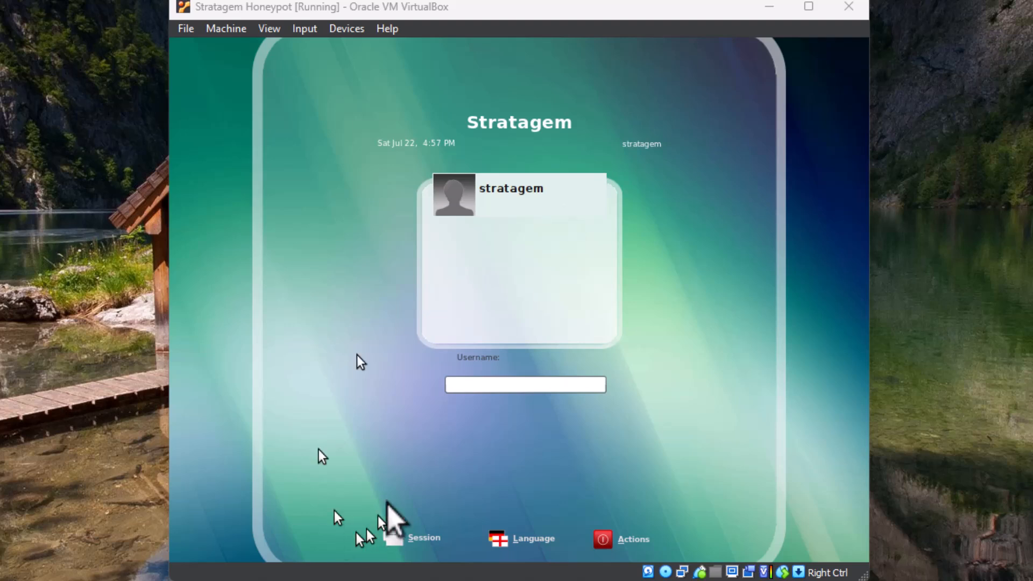
Log in to the live Stratagem session with the username stratagem and the account password
left_click(458, 387)
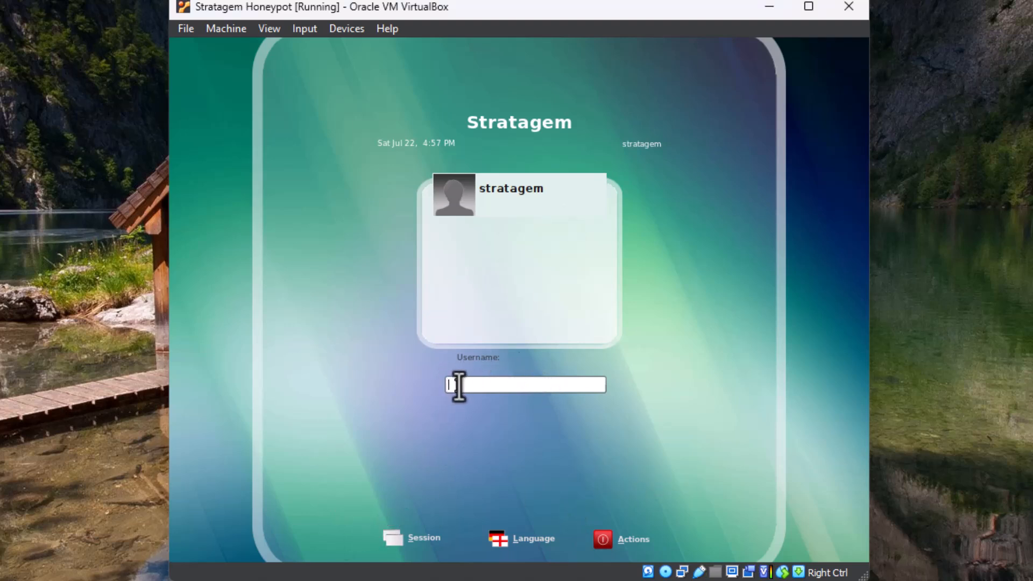
type("strate")
type("gem")
key("Return")
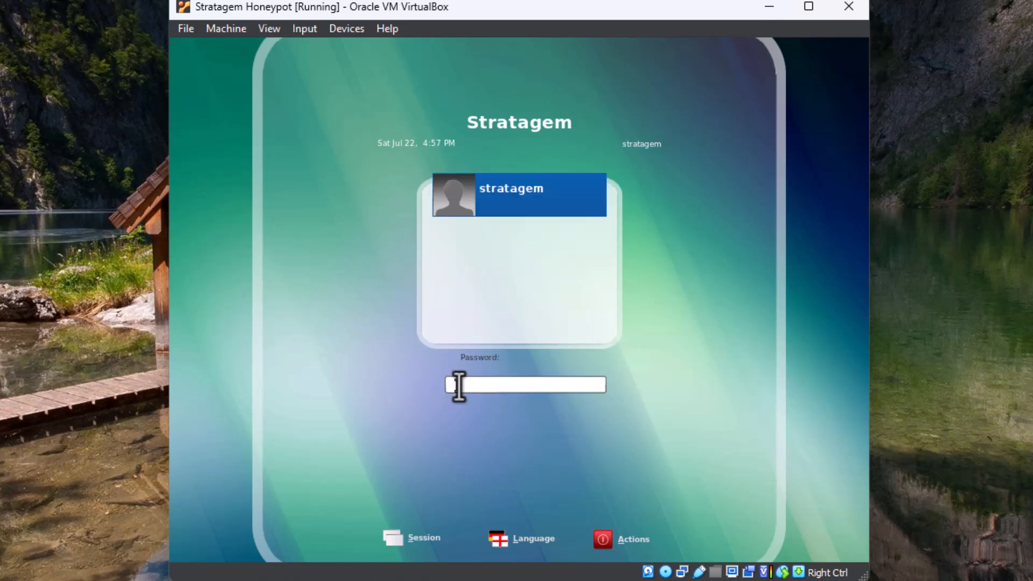
type("stratagem")
key("Return")
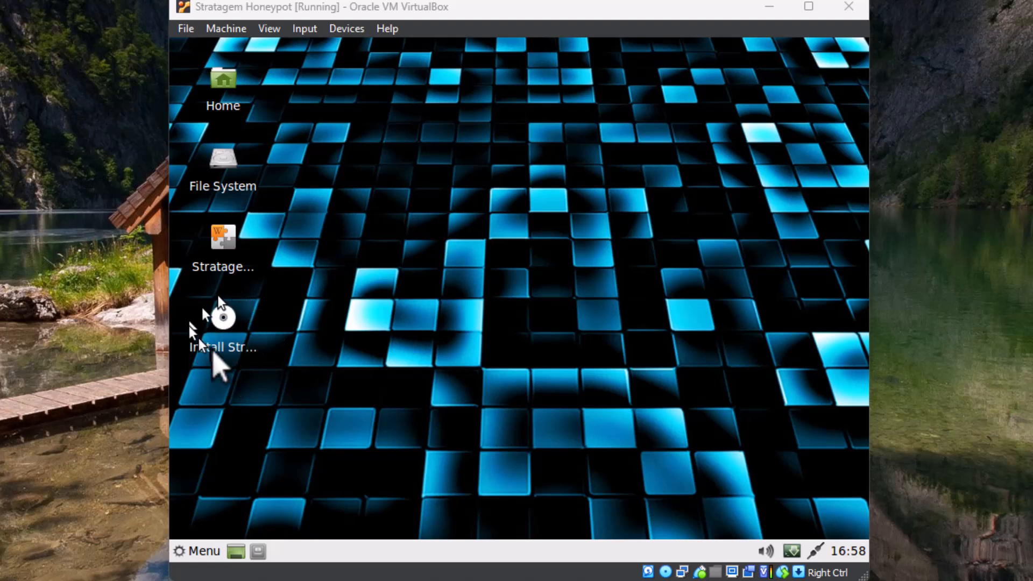
Launch the Install Stratagem version 0.1 installer and enter the administrator password
mouse_move(214, 349)
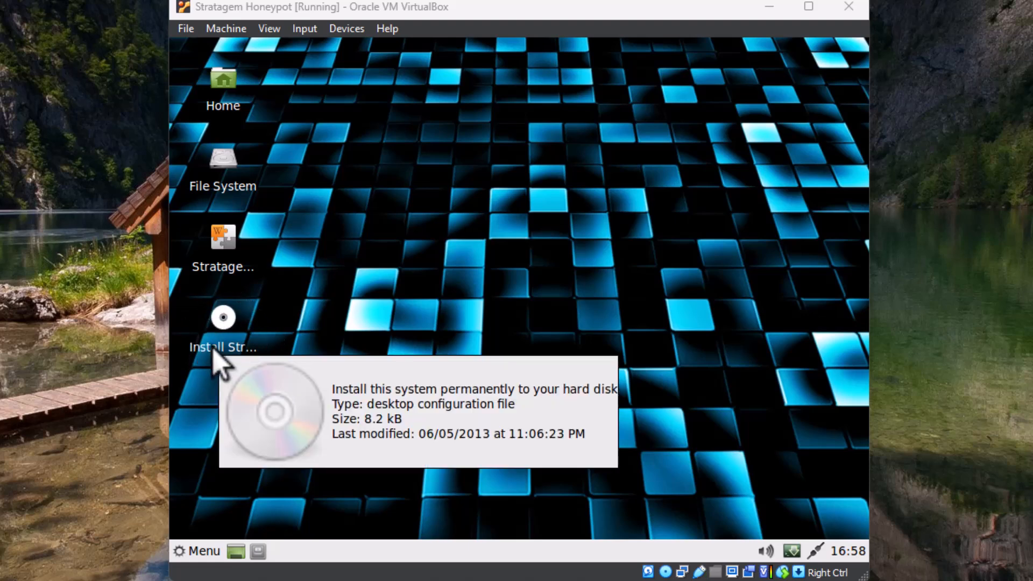
double_click(220, 320)
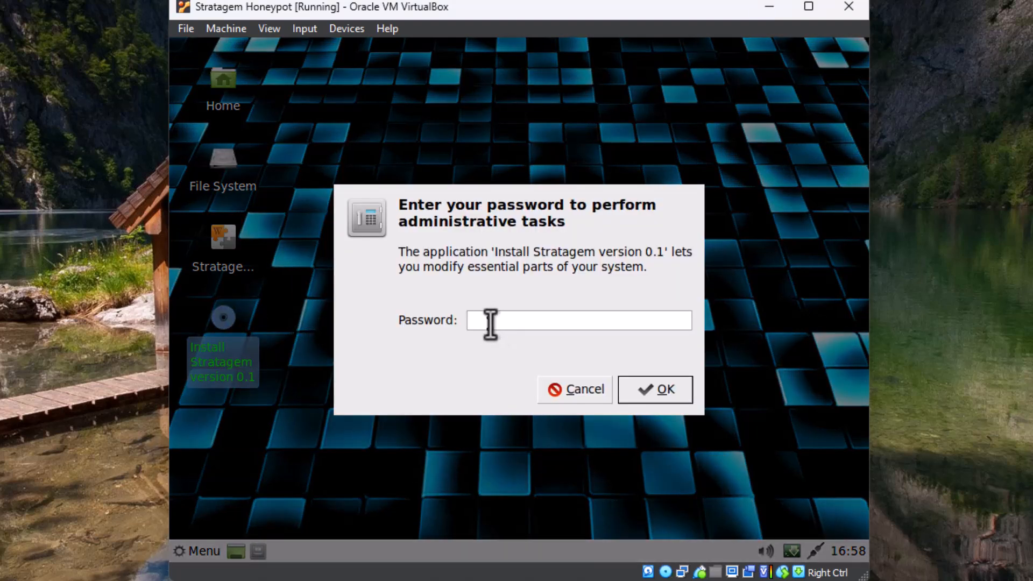
type("*********")
key("Return")
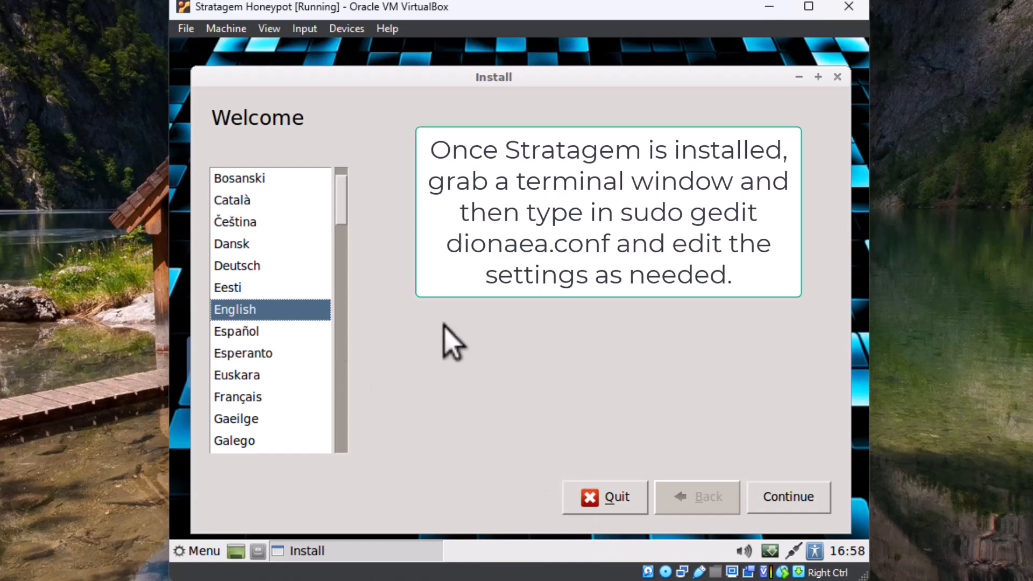
Continue through the installer's welcome and preparation pages and keep Erase disk and install Linux Mint
left_click(780, 499)
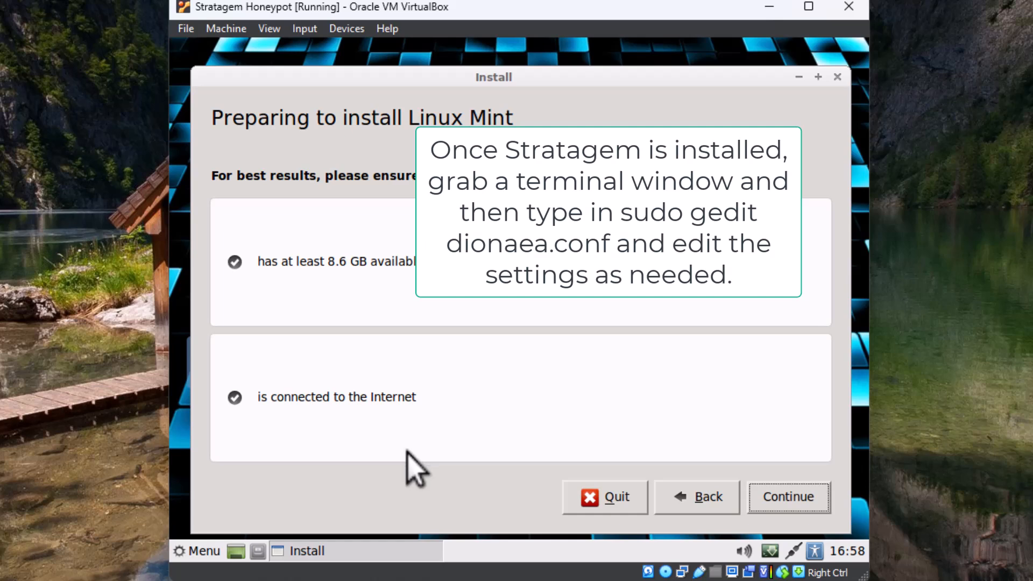
left_click(753, 498)
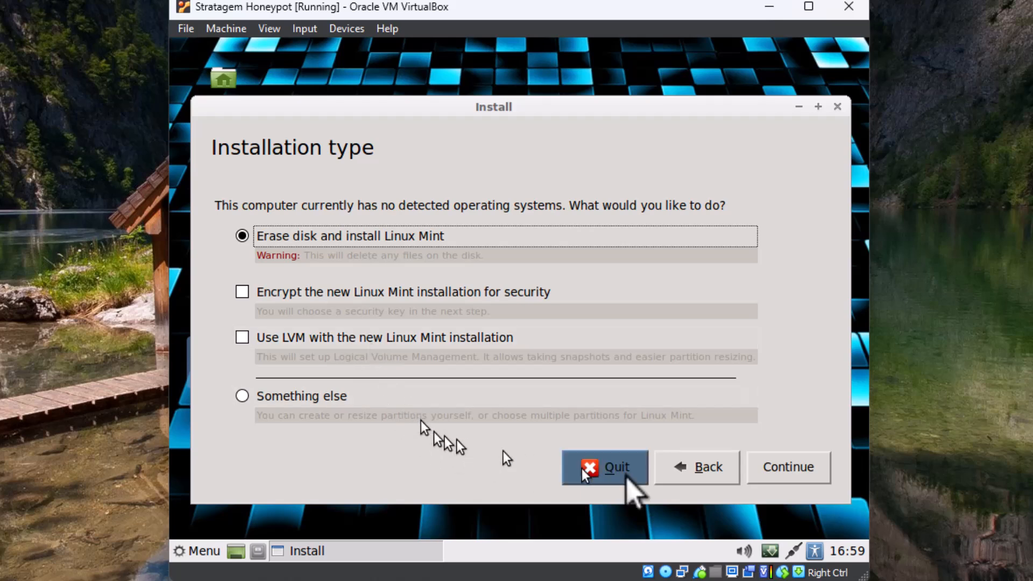
left_click(788, 468)
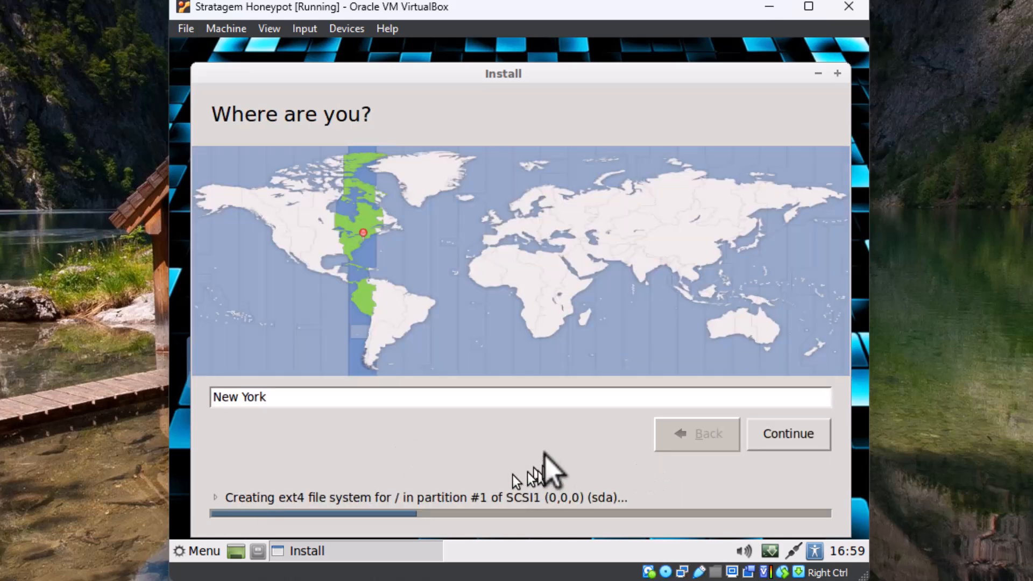
Set the location to New York and keep the English (US) keyboard layout
left_click(304, 223)
left_click(769, 435)
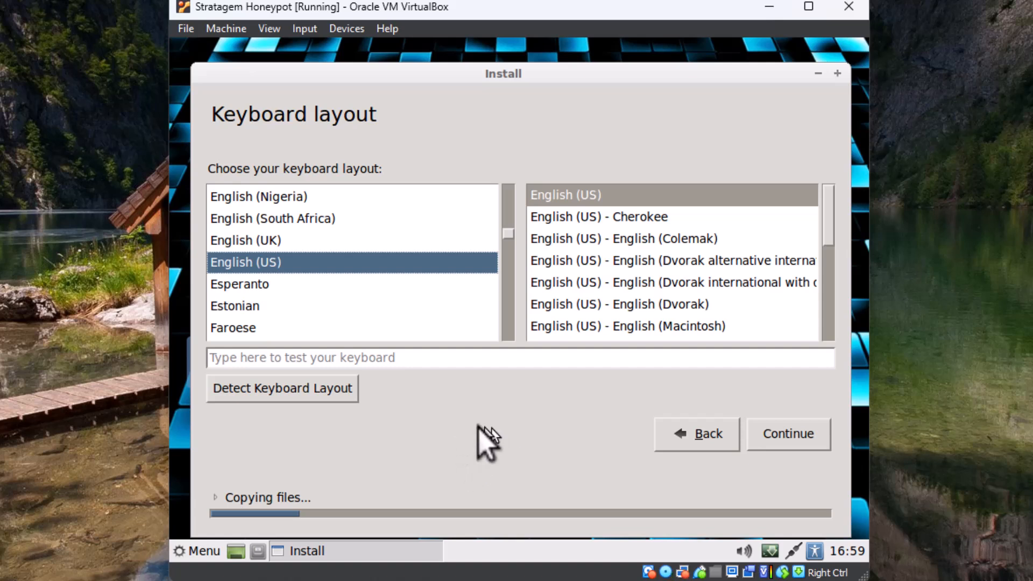
left_click(753, 440)
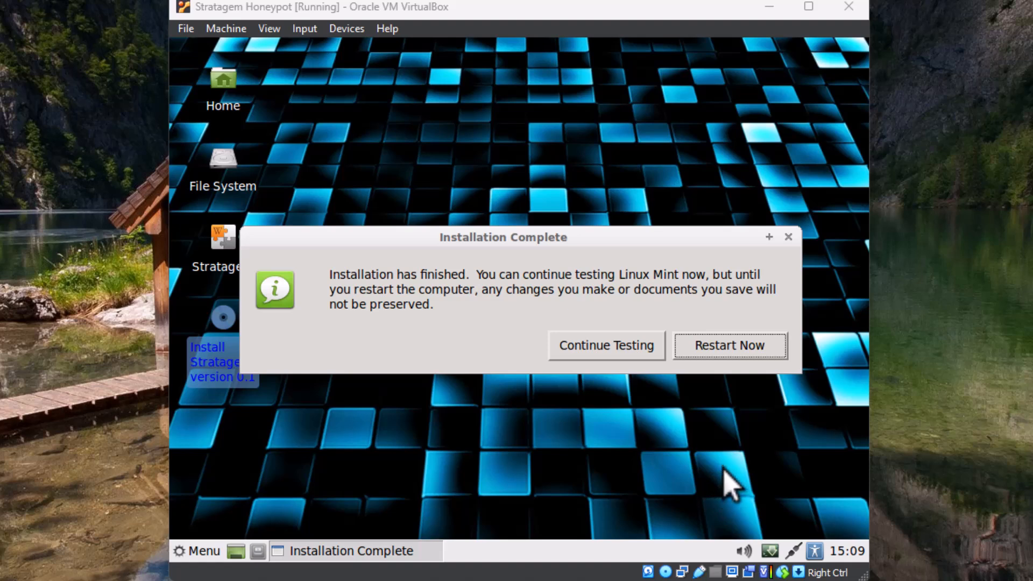
Restart after the installation and power off the virtual machine at the remove-media prompt
left_click(740, 353)
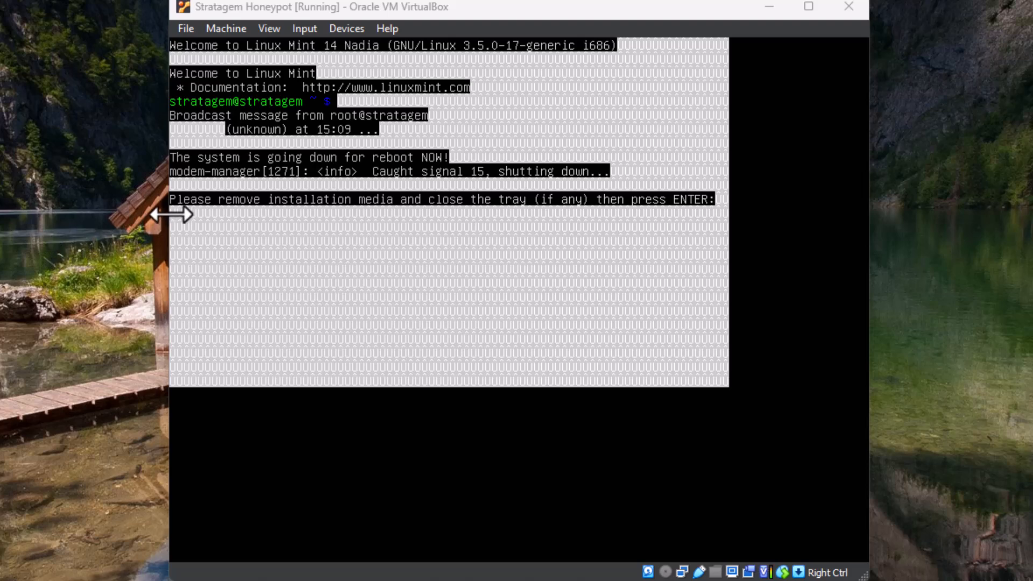
left_click(187, 30)
left_click(211, 98)
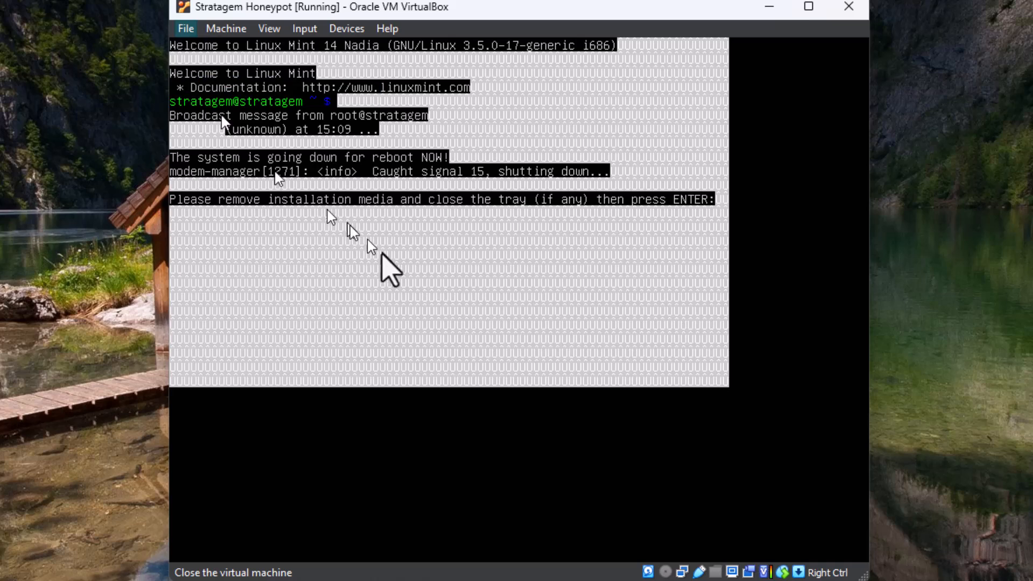
left_click(487, 317)
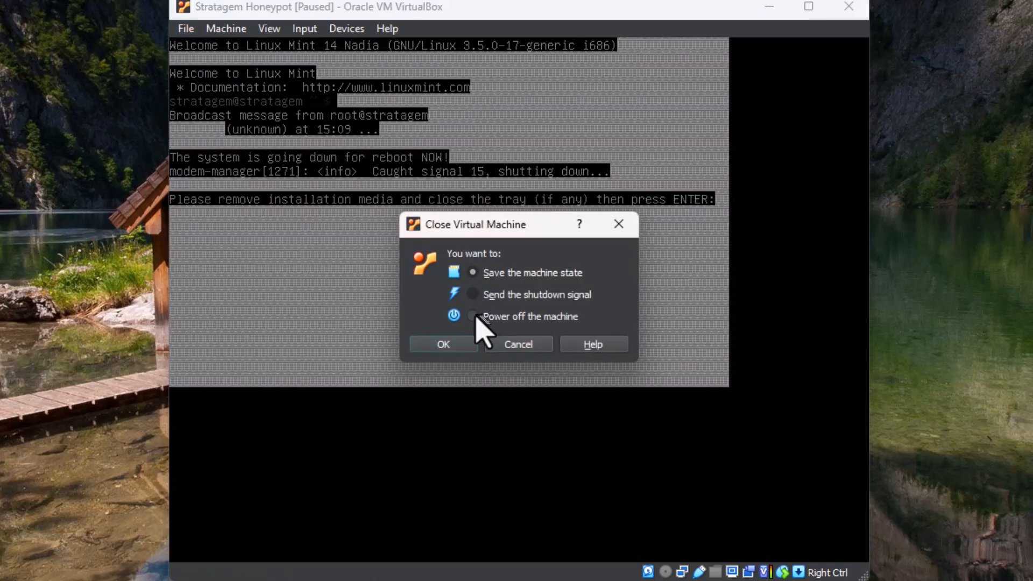
left_click(445, 347)
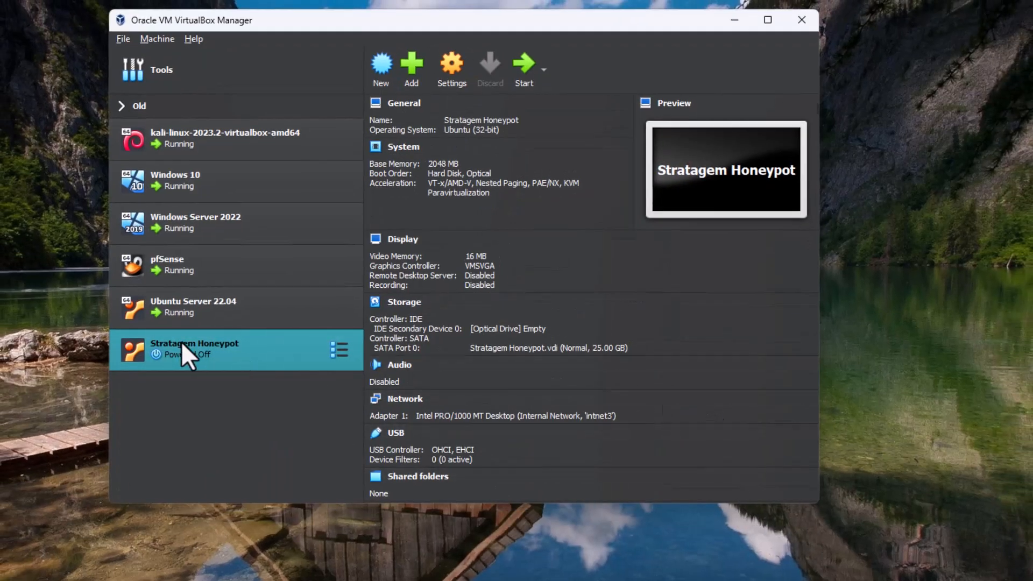
Open the virtual machine's settings to inspect the storage devices, then close them
left_click(437, 71)
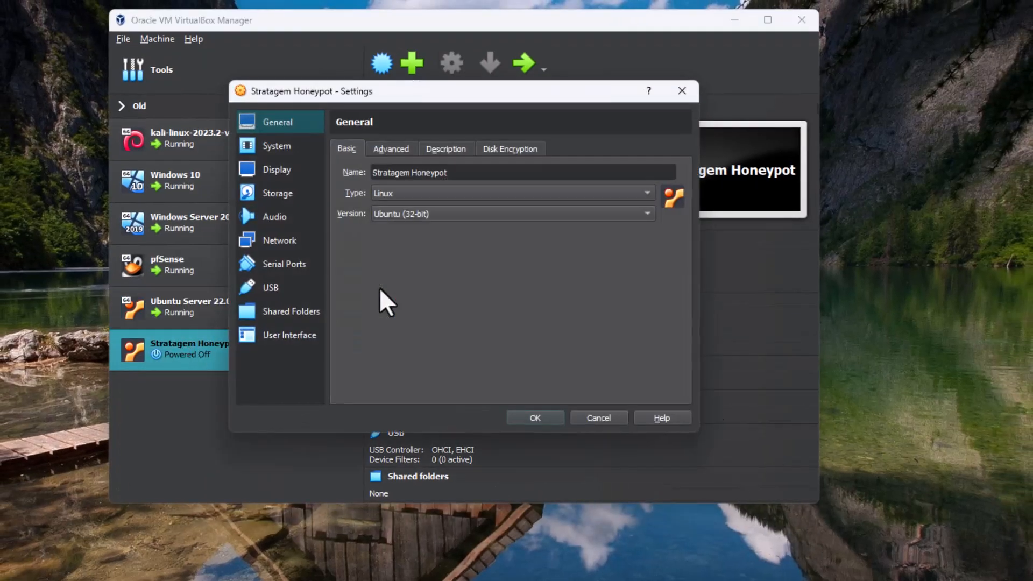
left_click(275, 193)
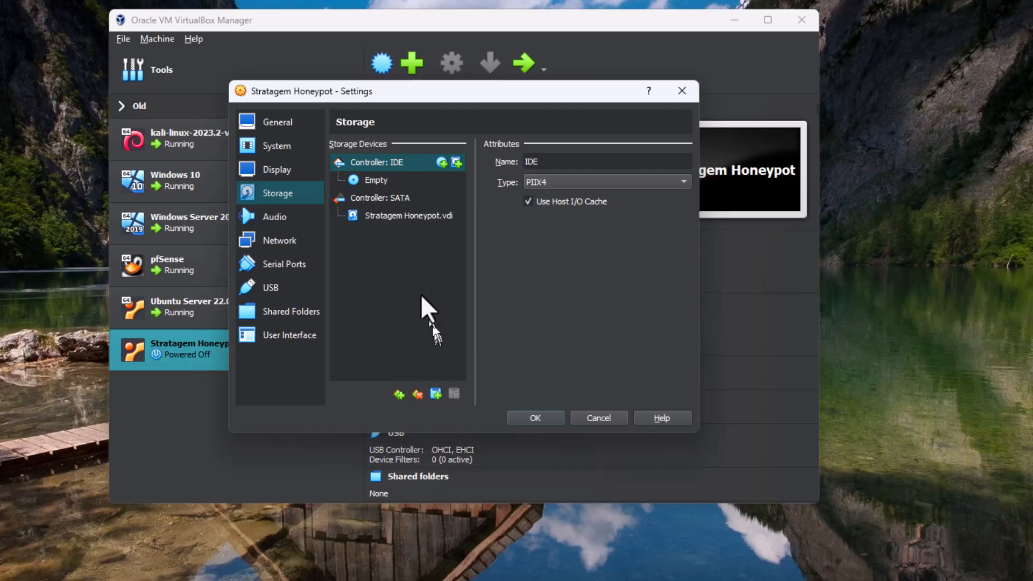
left_click(685, 92)
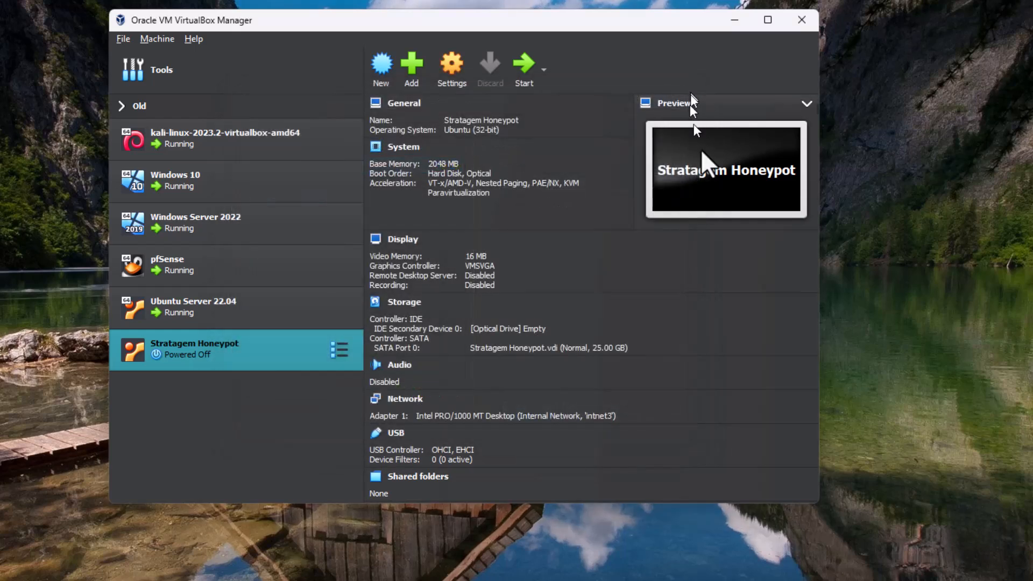
Start the virtual machine and boot the first Linux Mint 14 Xfce entry from the hard disk
left_click(525, 65)
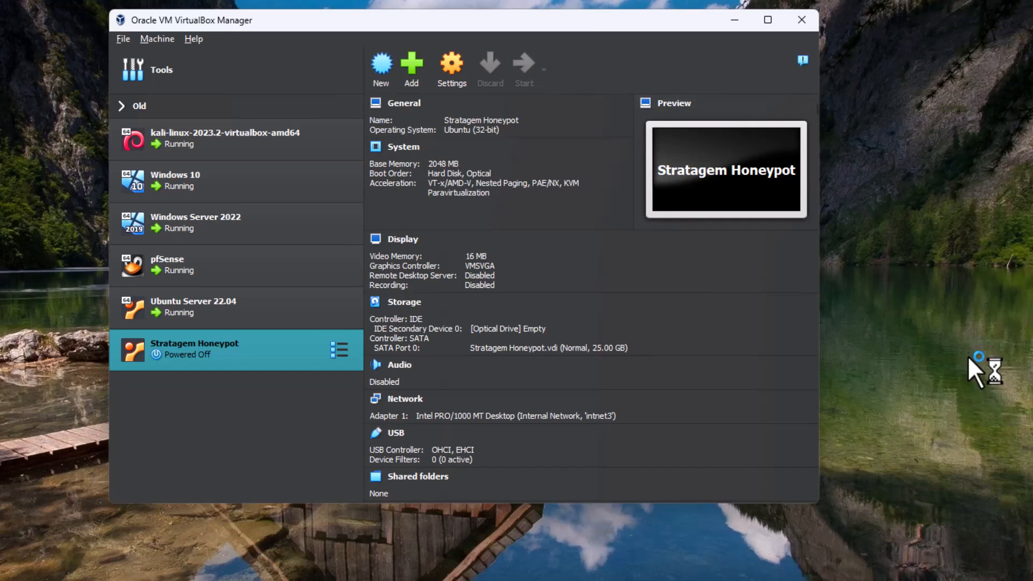
left_click(737, 22)
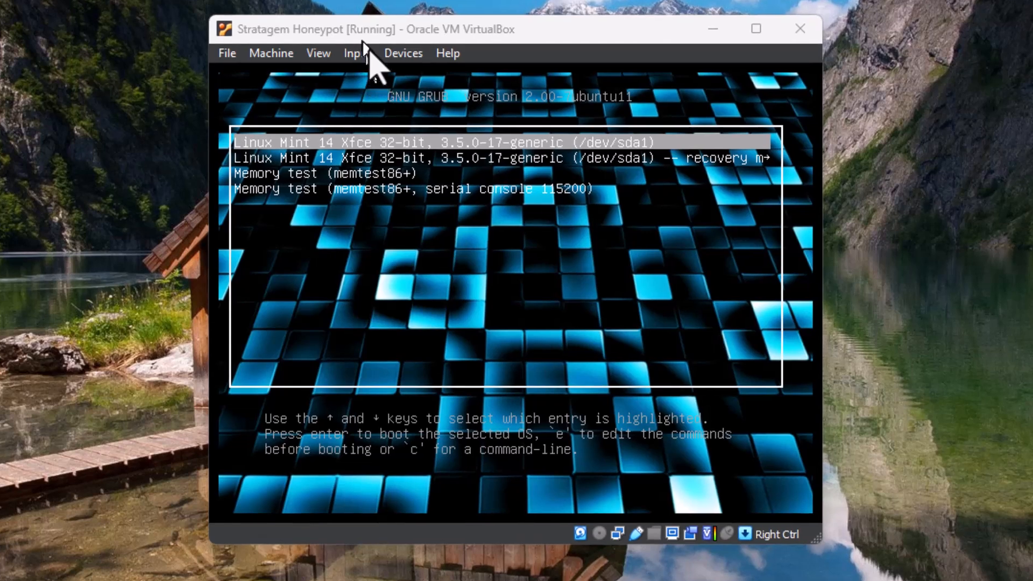
left_click(425, 145)
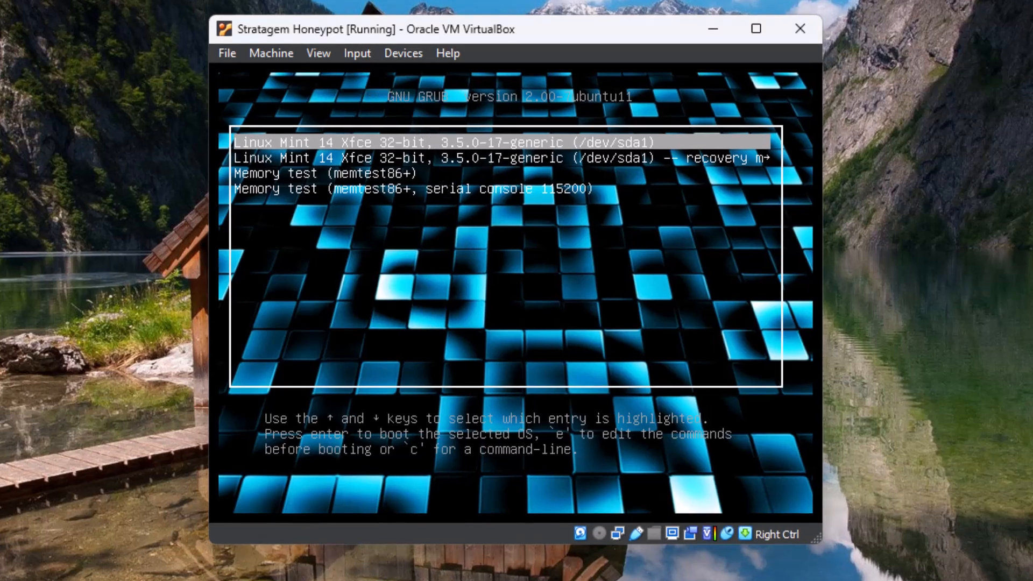
key("Return")
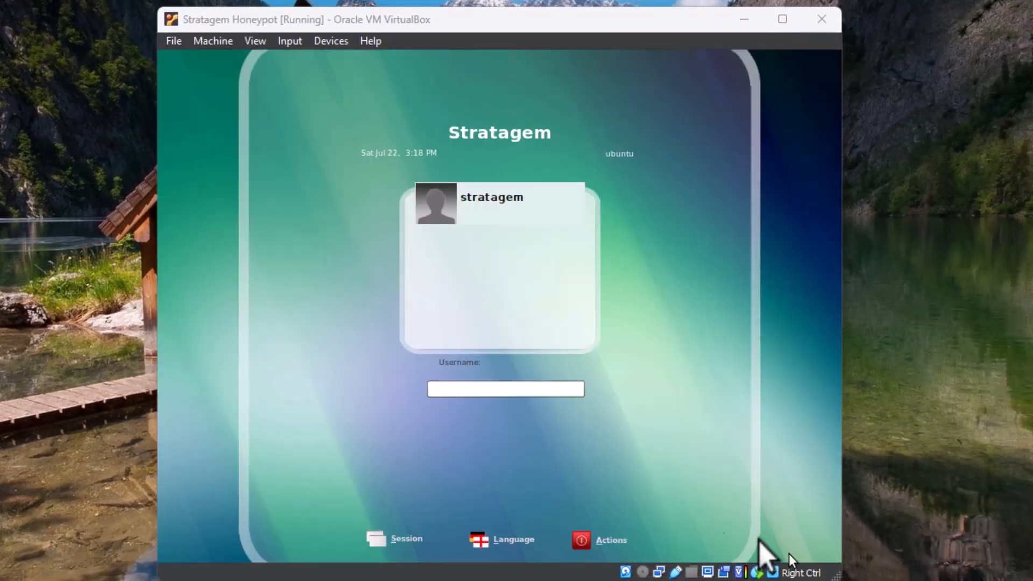
Log in to the installed system with the stratagem username and the account password
left_click(466, 396)
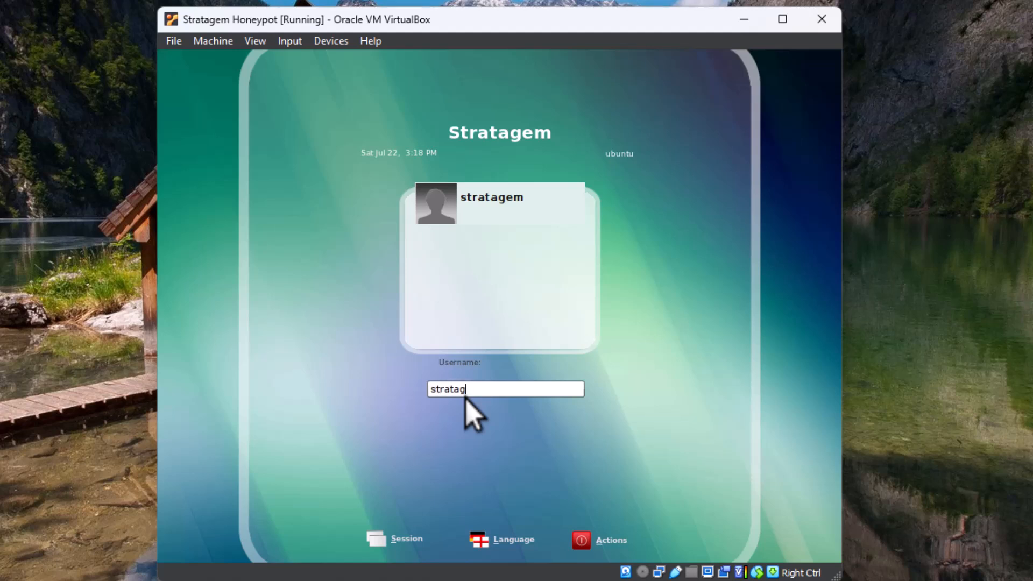
key("Return")
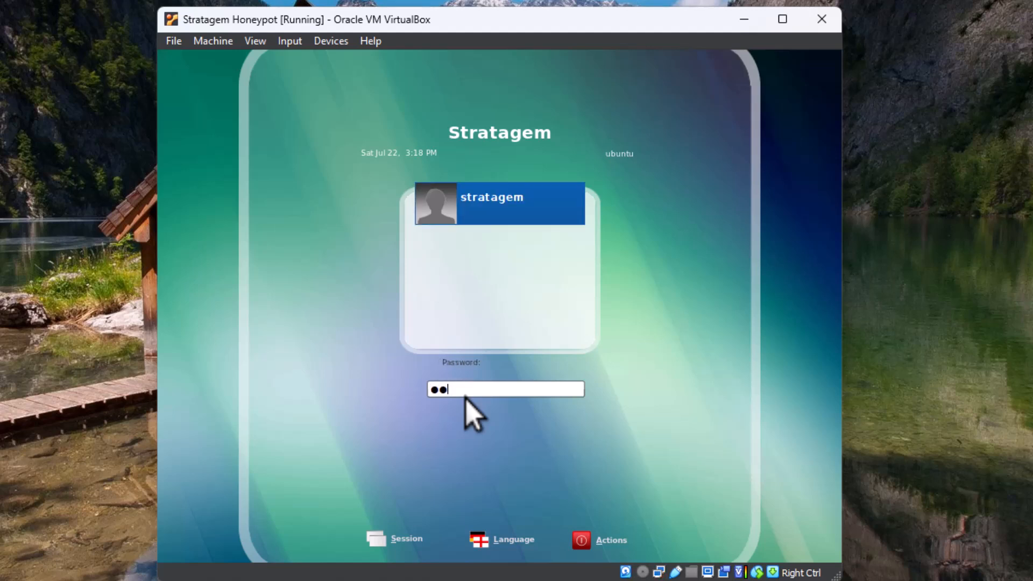
key("Return")
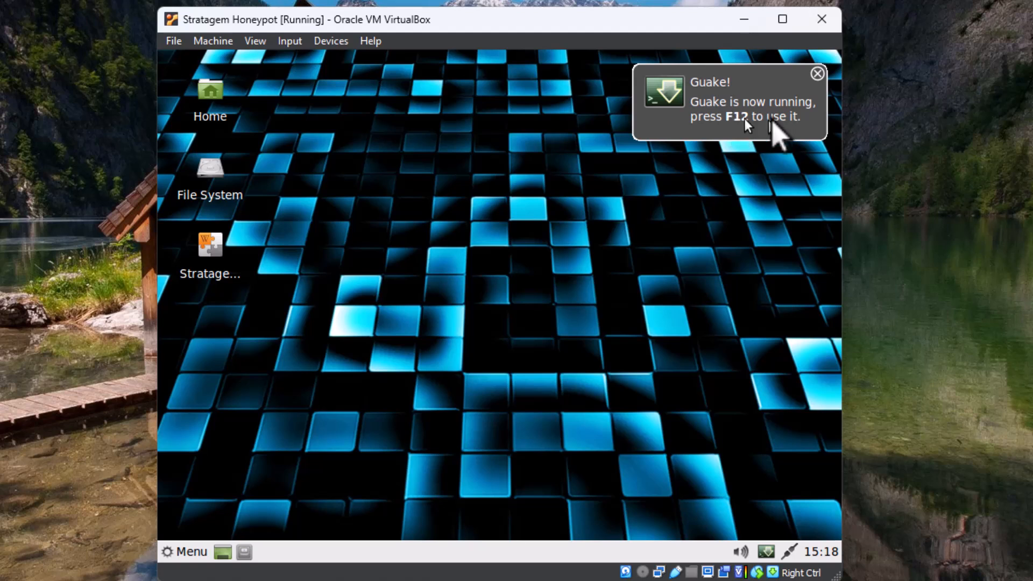
Dismiss the Guake notification and toggle the Guake drop-down terminal open and closed
left_click(735, 132)
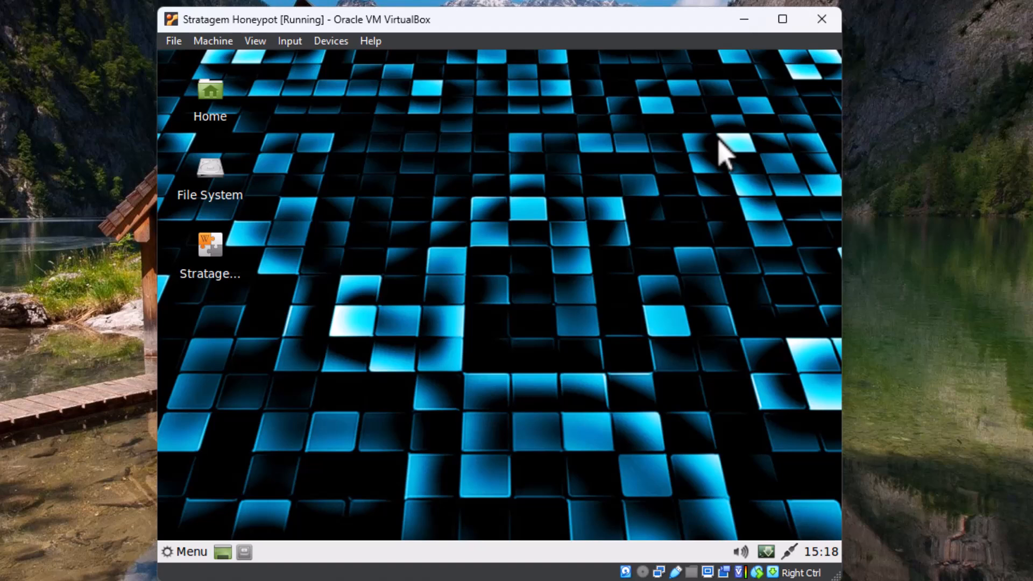
key("F12")
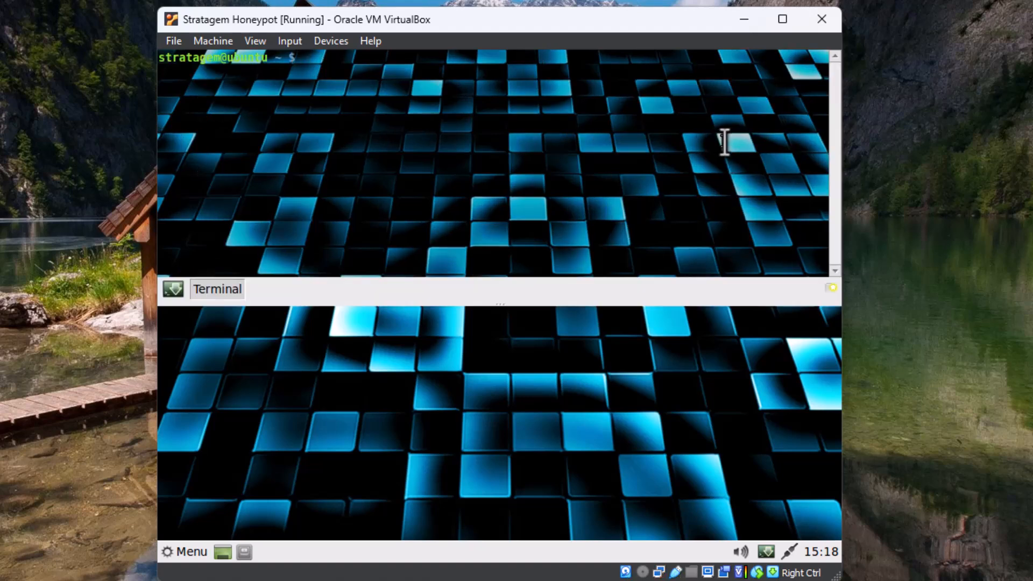
key("Return")
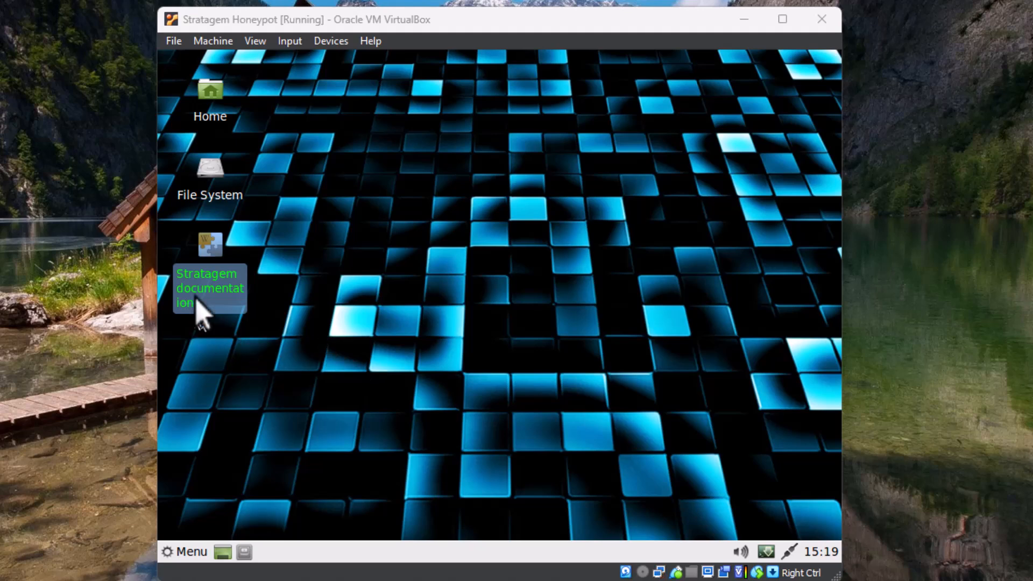
Open the Stratagem documentation from the desktop and read through it
double_click(204, 246)
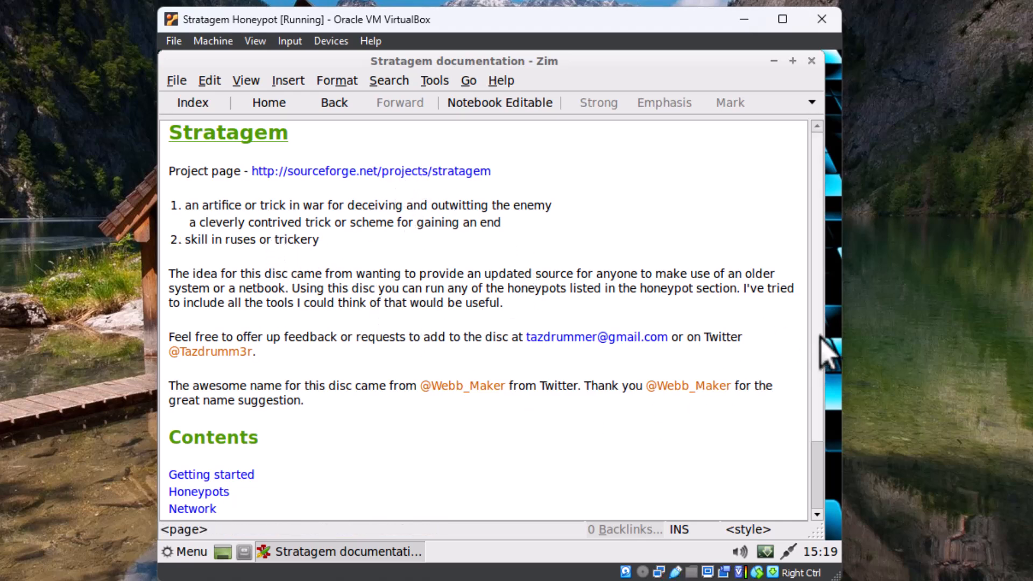
scroll(817, 347, "down", 3)
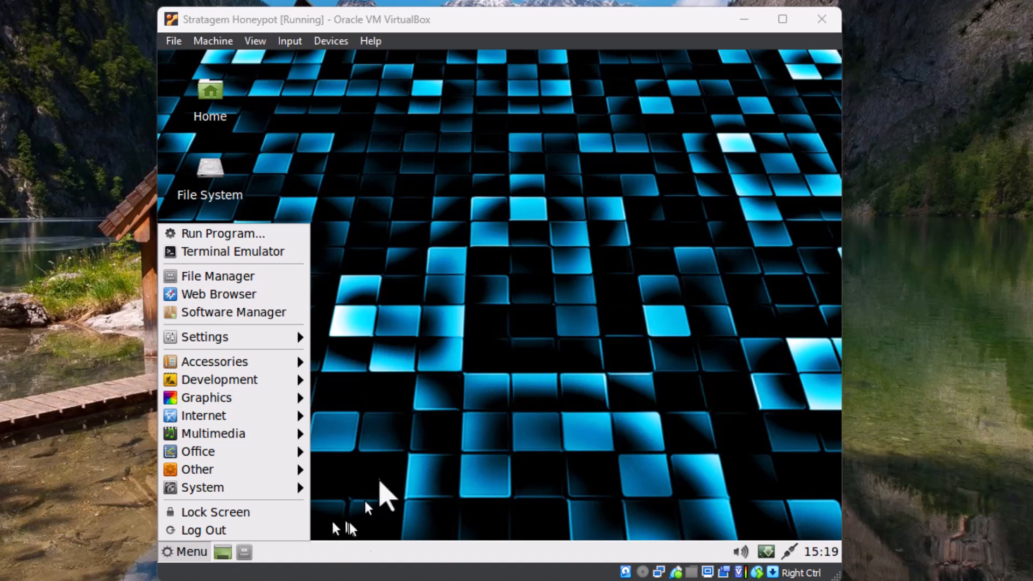
Open a Terminal from the Accessories applications menu
left_click(410, 379)
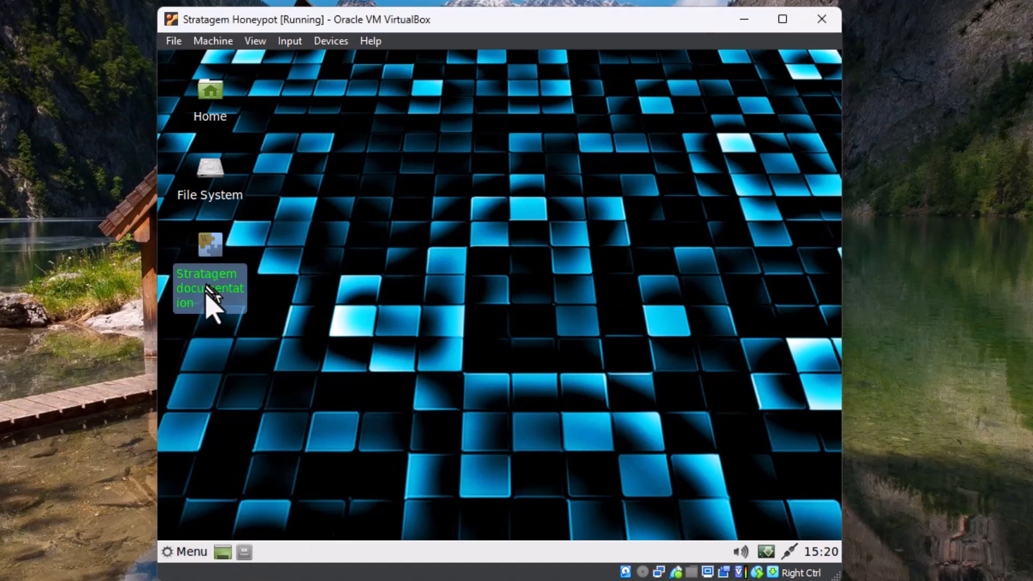
left_click(181, 550)
mouse_move(243, 380)
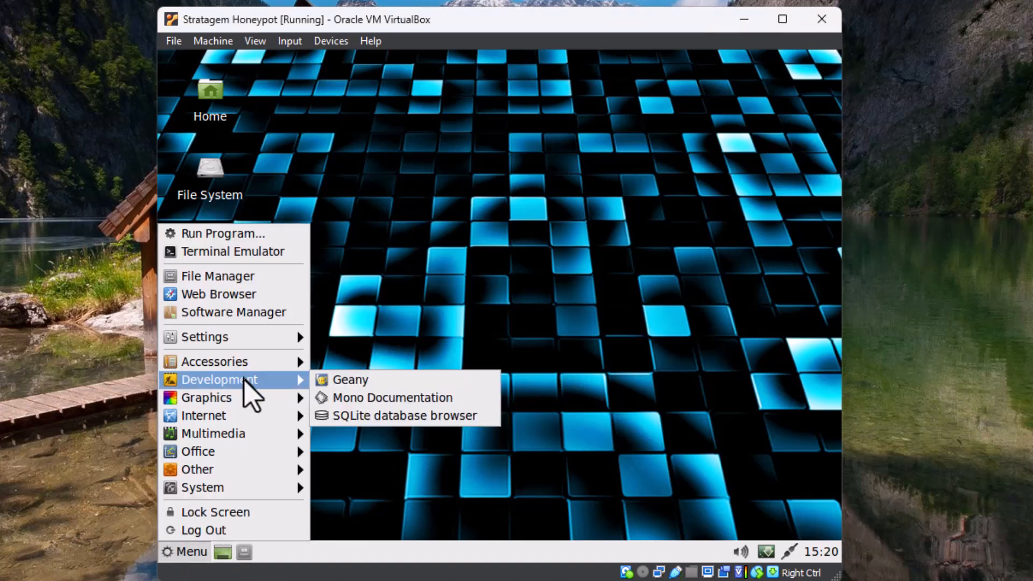
mouse_move(239, 335)
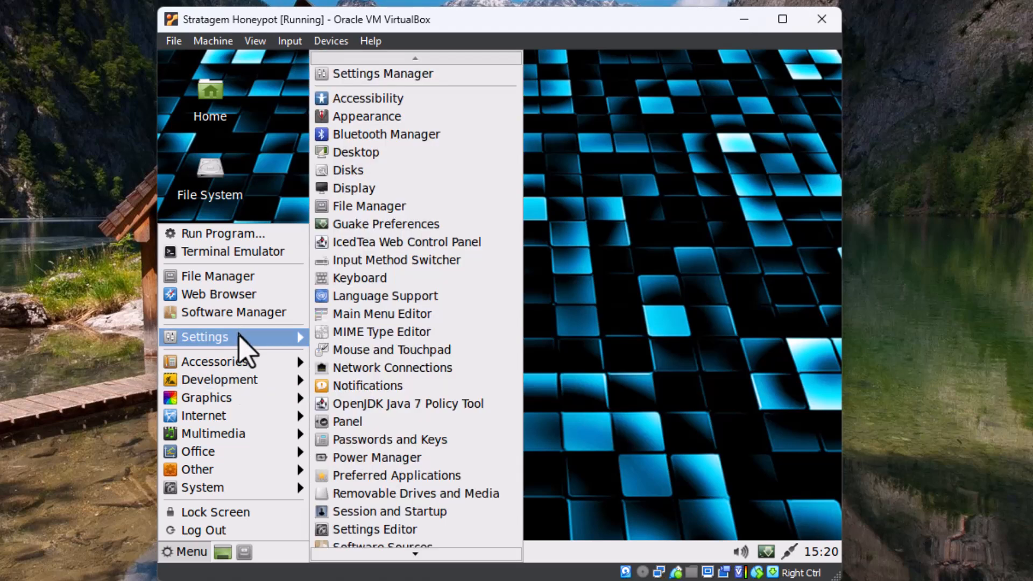
mouse_move(238, 361)
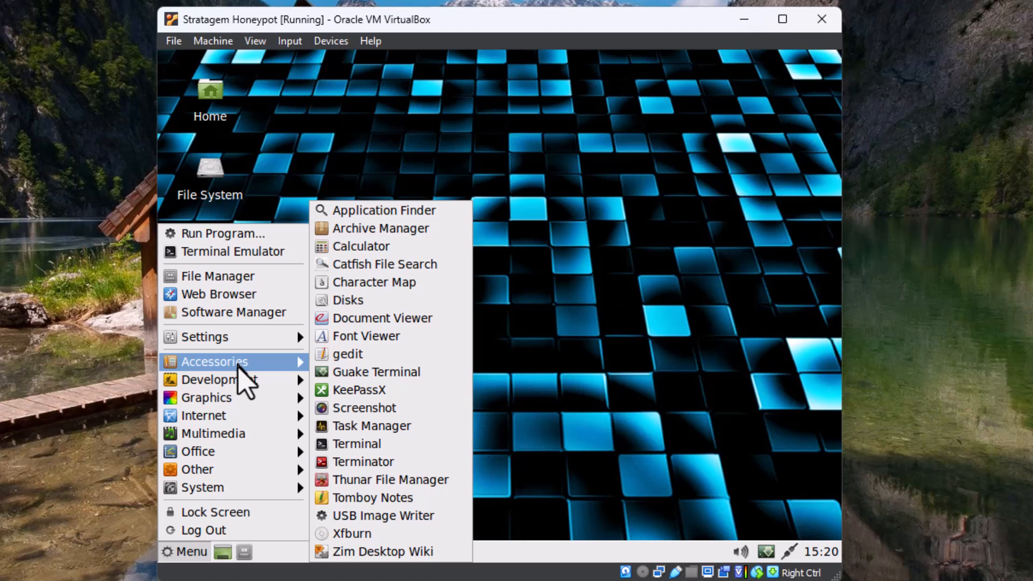
left_click(360, 446)
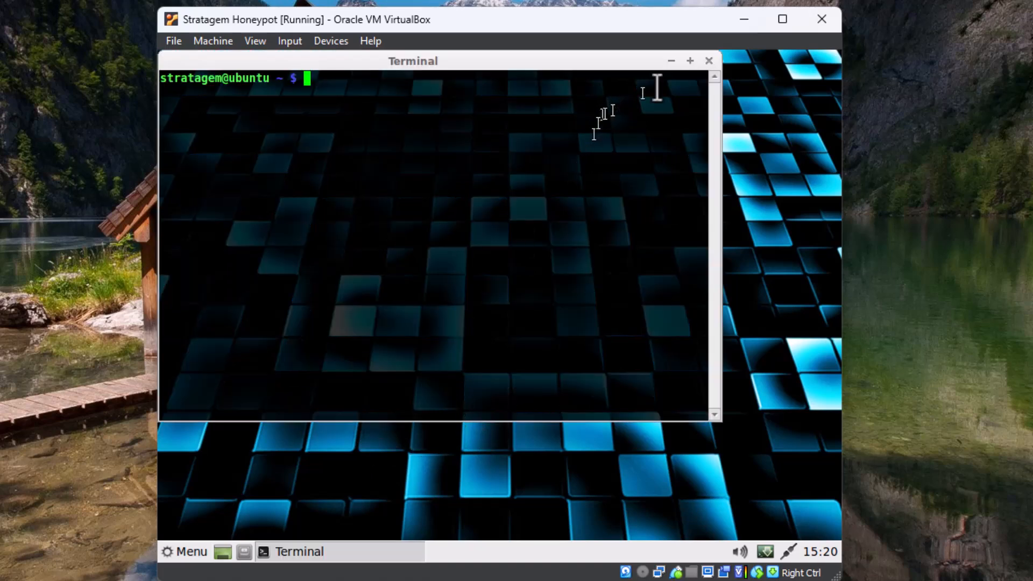
left_click(709, 61)
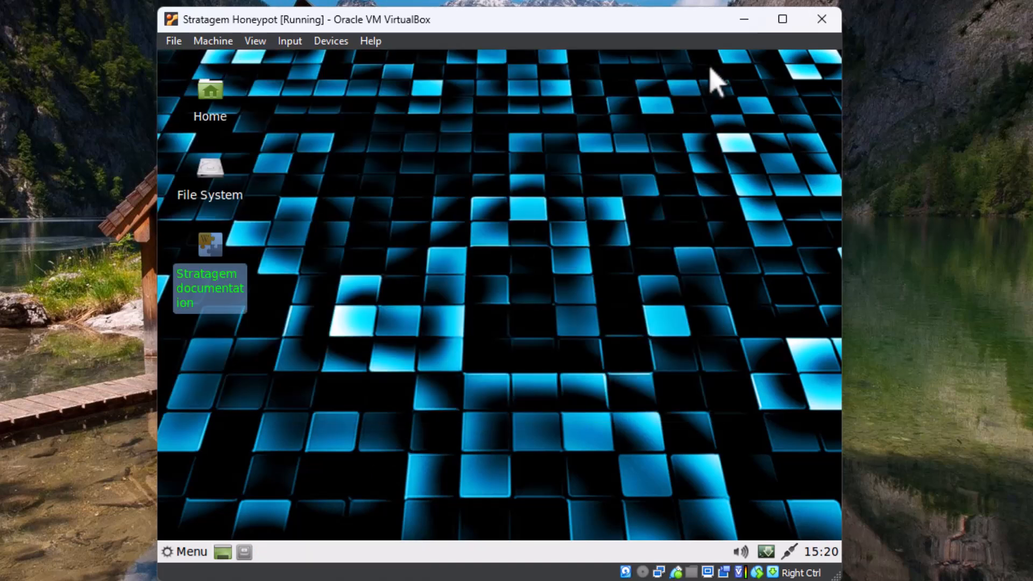
left_click(185, 551)
mouse_move(291, 487)
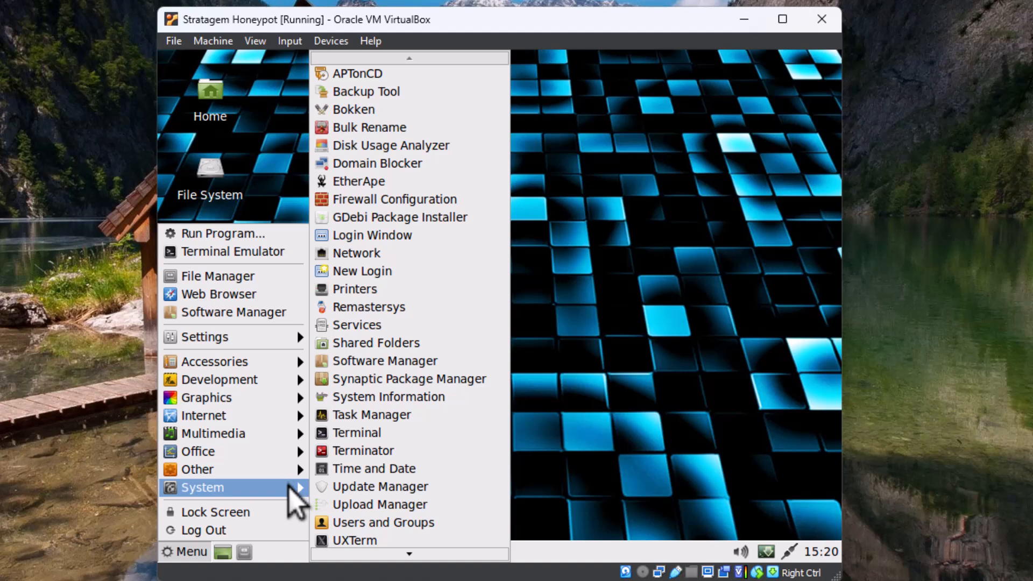
left_click(329, 254)
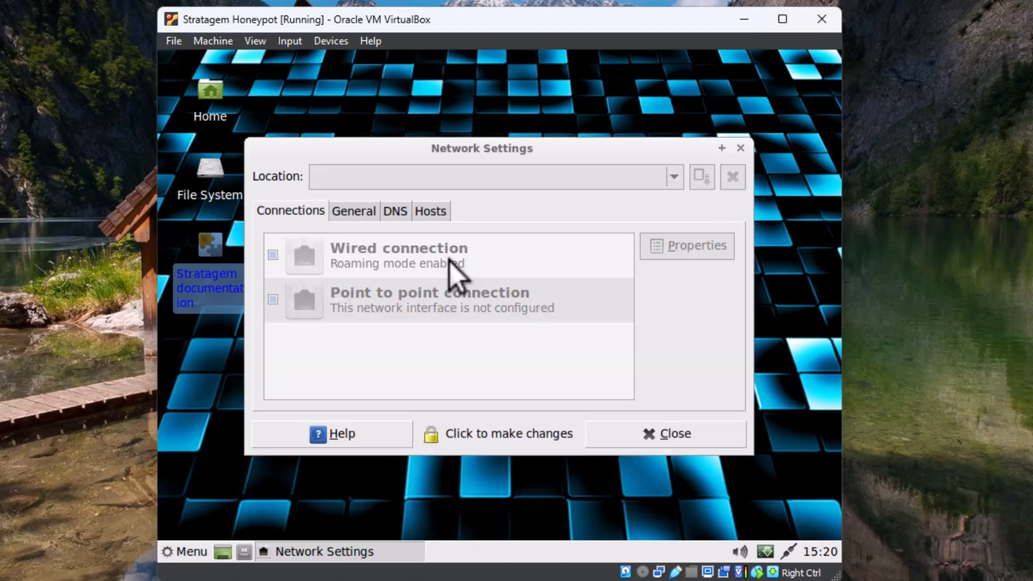
left_click(740, 148)
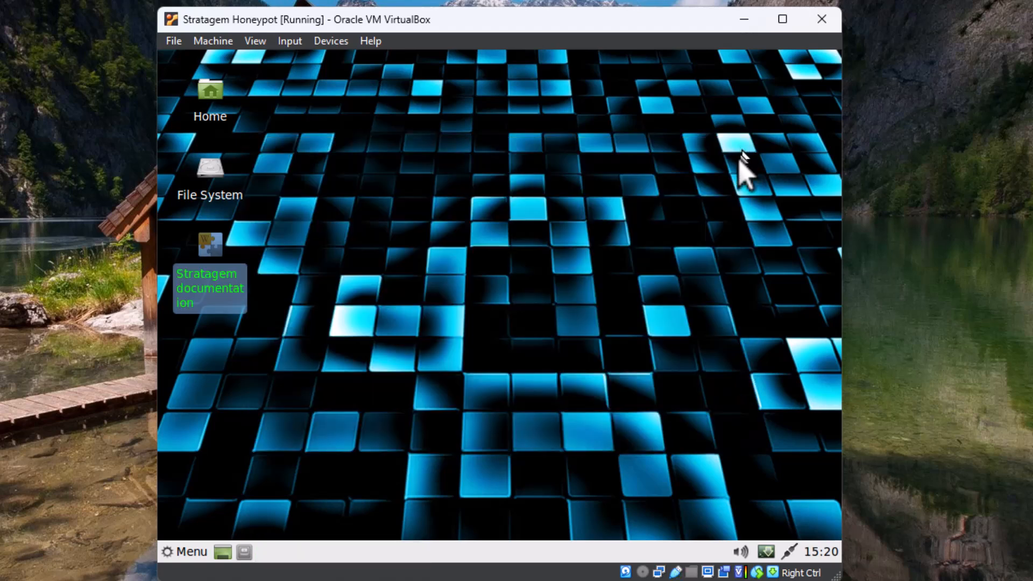
Open a Terminal from the System menu, run ip a, and highlight the eth0 interface and its IP address
left_click(183, 551)
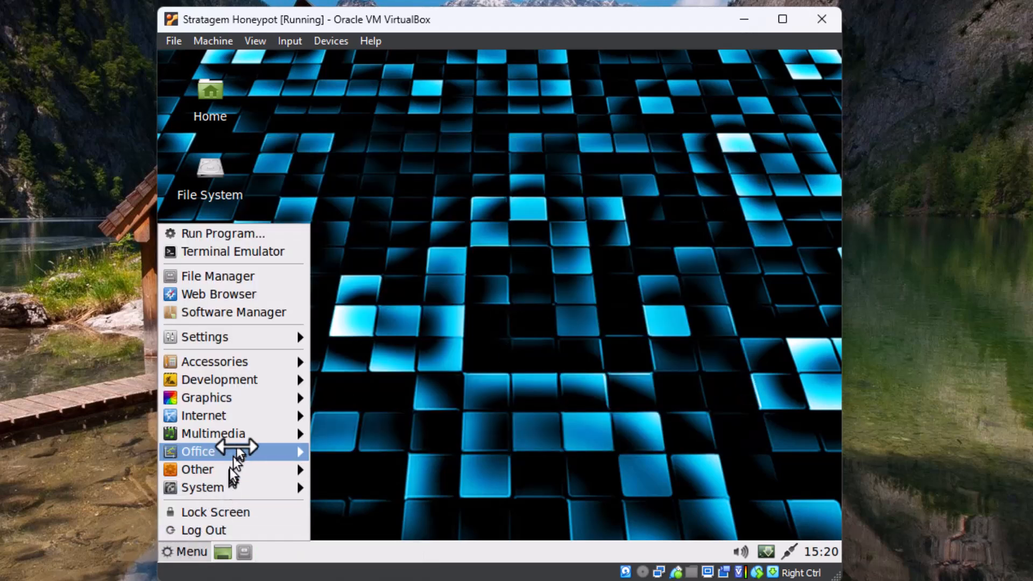
mouse_move(242, 469)
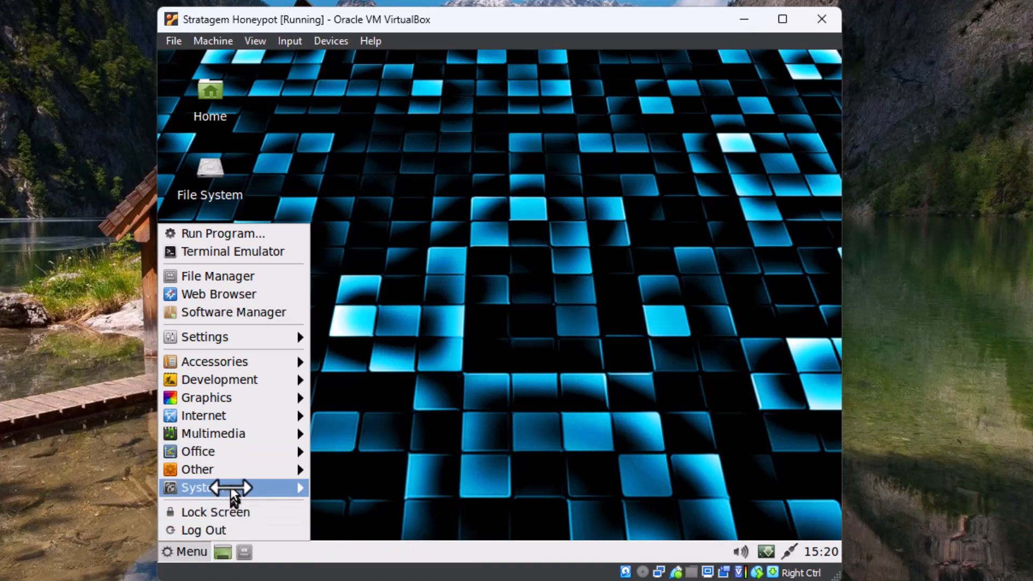
mouse_move(232, 487)
left_click(337, 431)
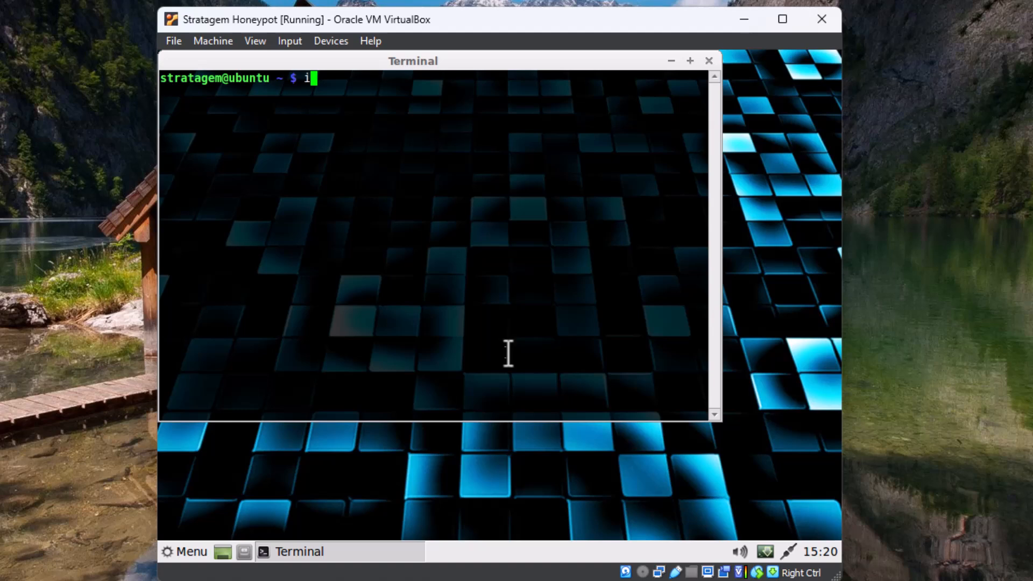
type("ip a")
key("Return")
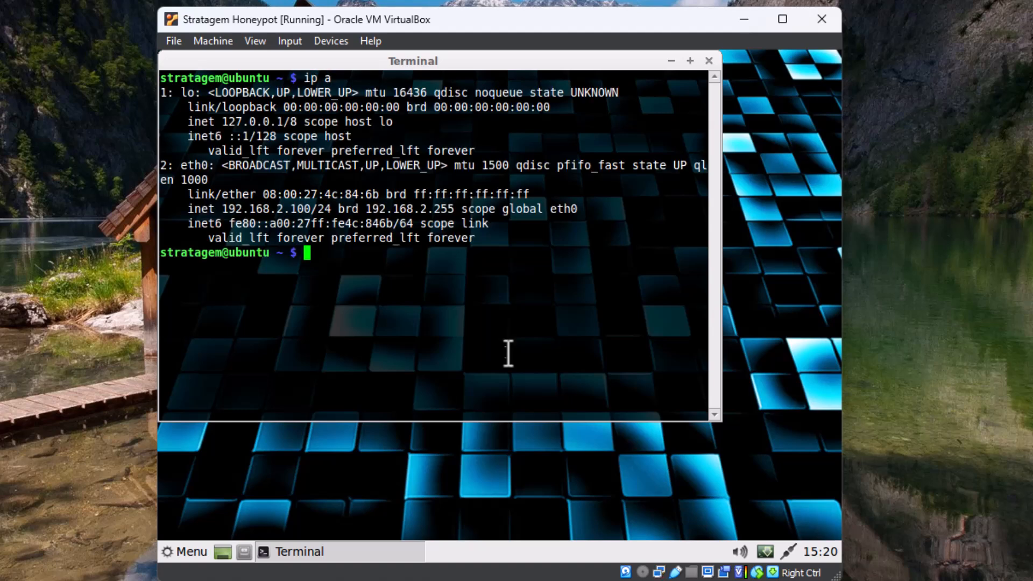
double_click(186, 167)
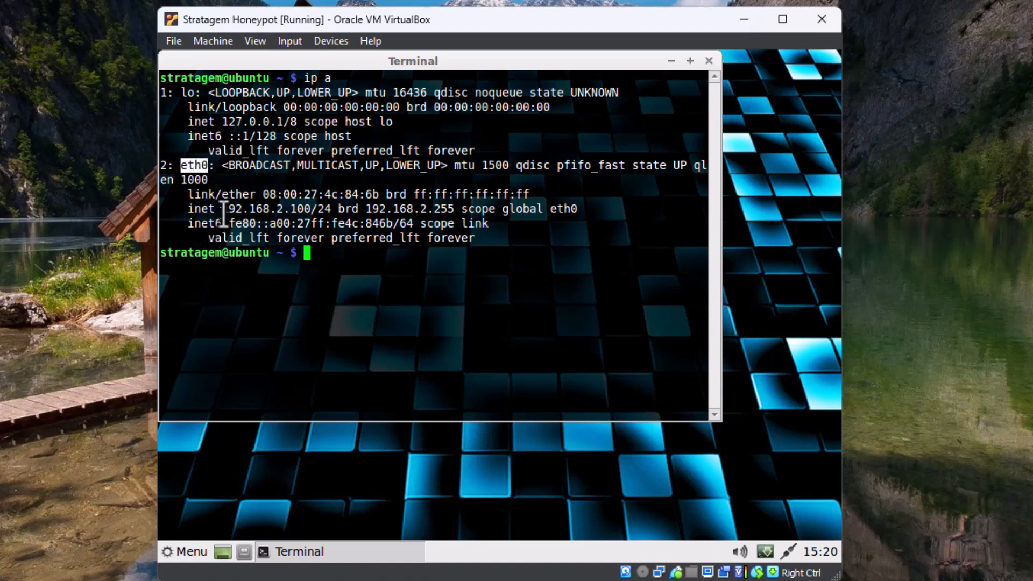
left_click_drag(223, 209, 323, 210)
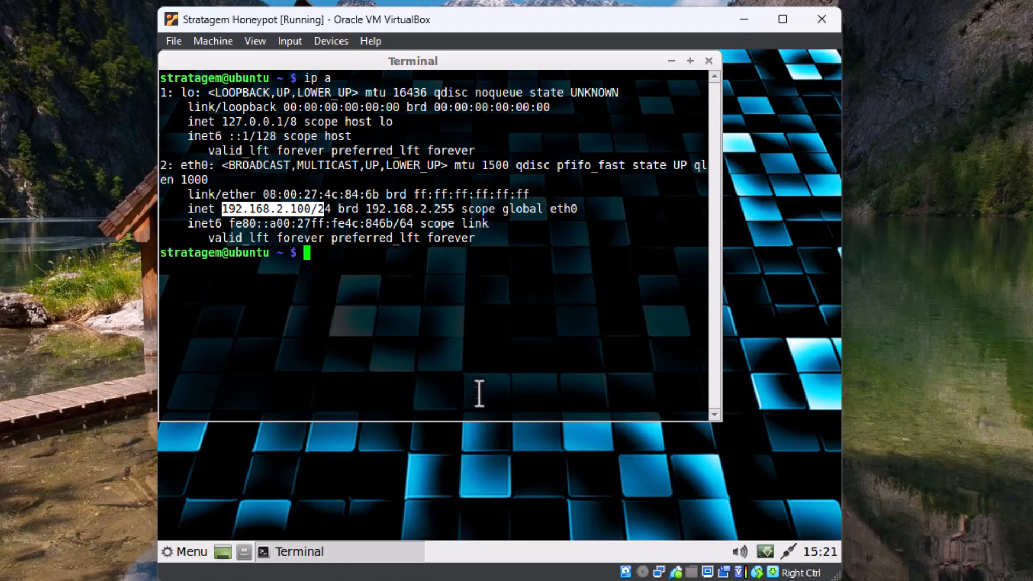
Close the terminal, open Network settings from the System menu and unlock changes with the account password
left_click(709, 62)
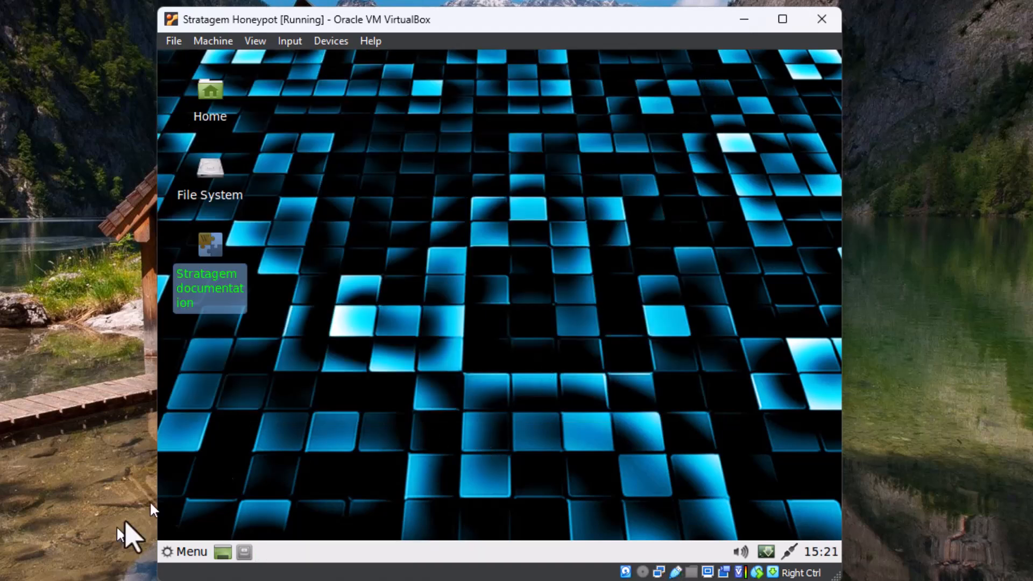
left_click(199, 551)
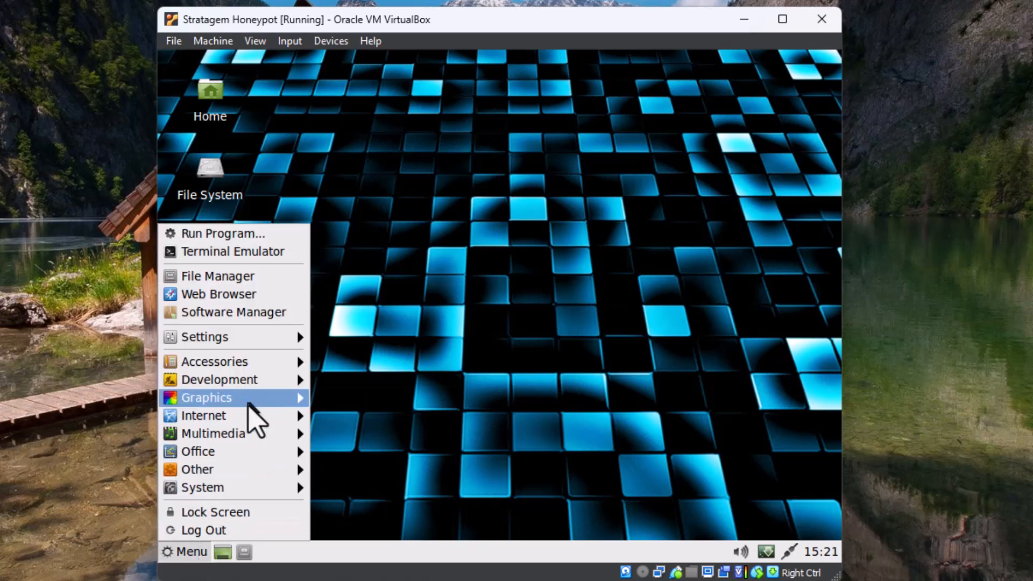
mouse_move(231, 489)
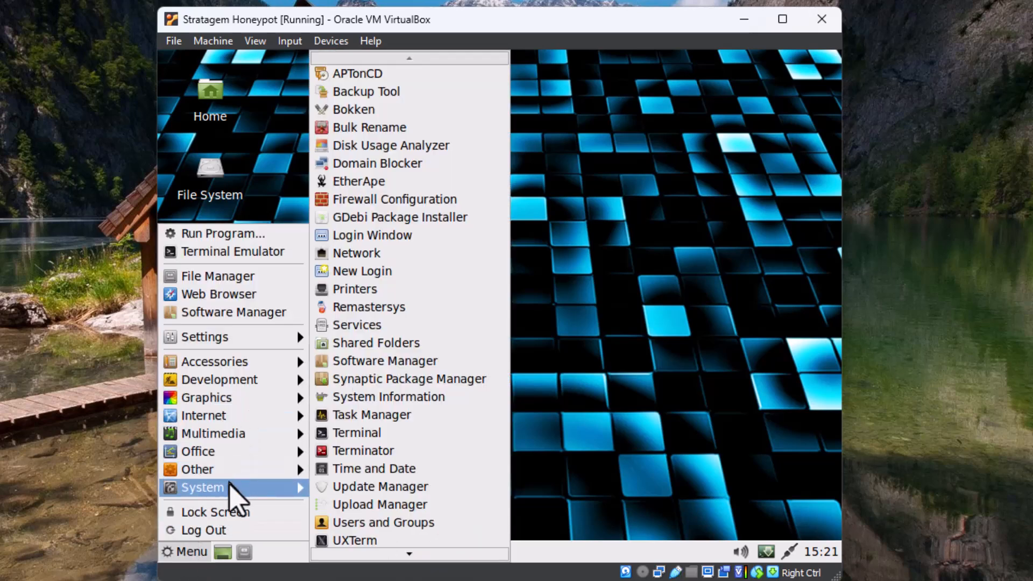
left_click(356, 253)
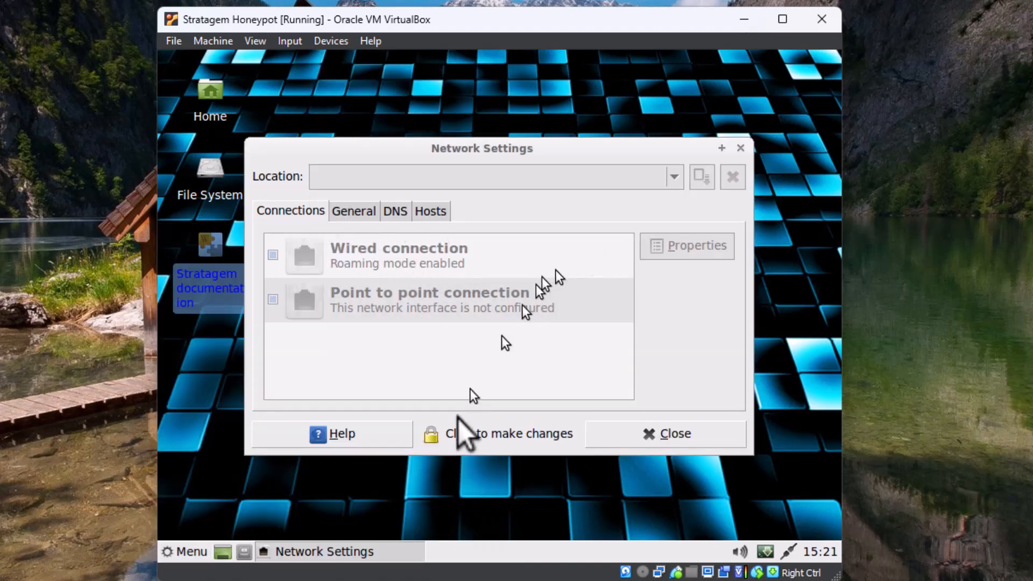
left_click(430, 439)
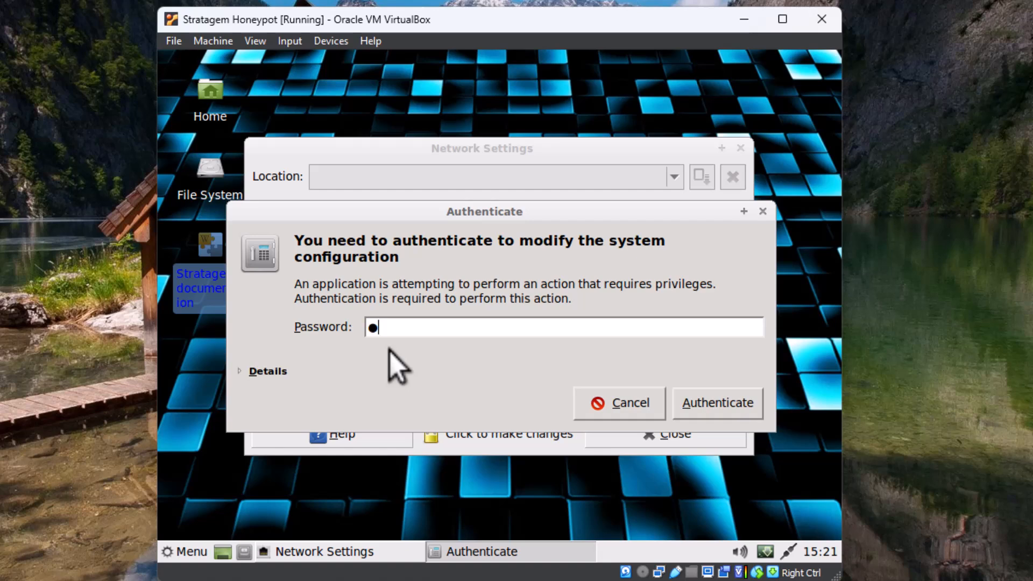
type("*****")
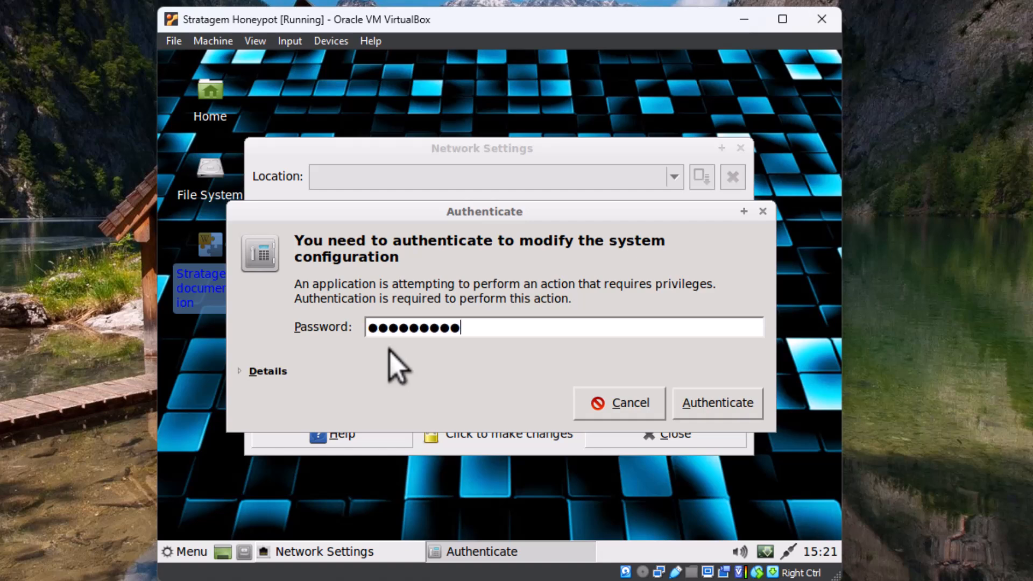
key("Return")
Open the wired connection's properties and disable roaming mode
left_click(336, 255)
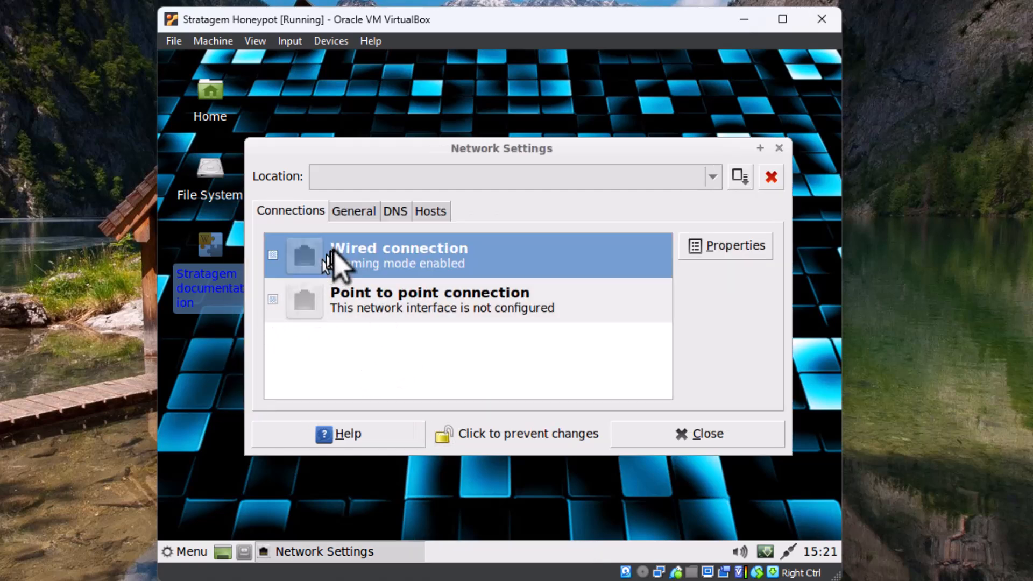
left_click(735, 245)
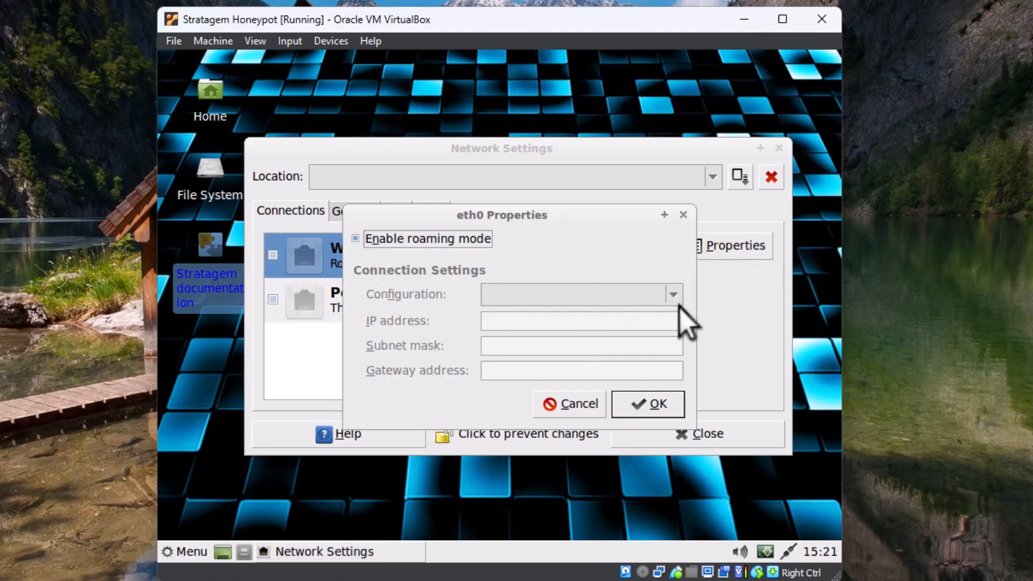
left_click(354, 238)
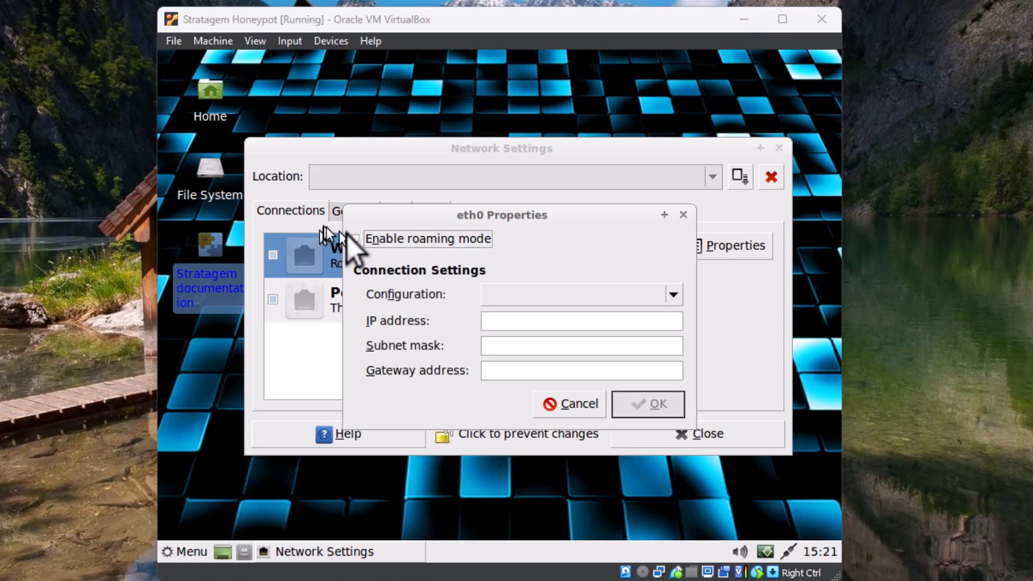
left_click(355, 239)
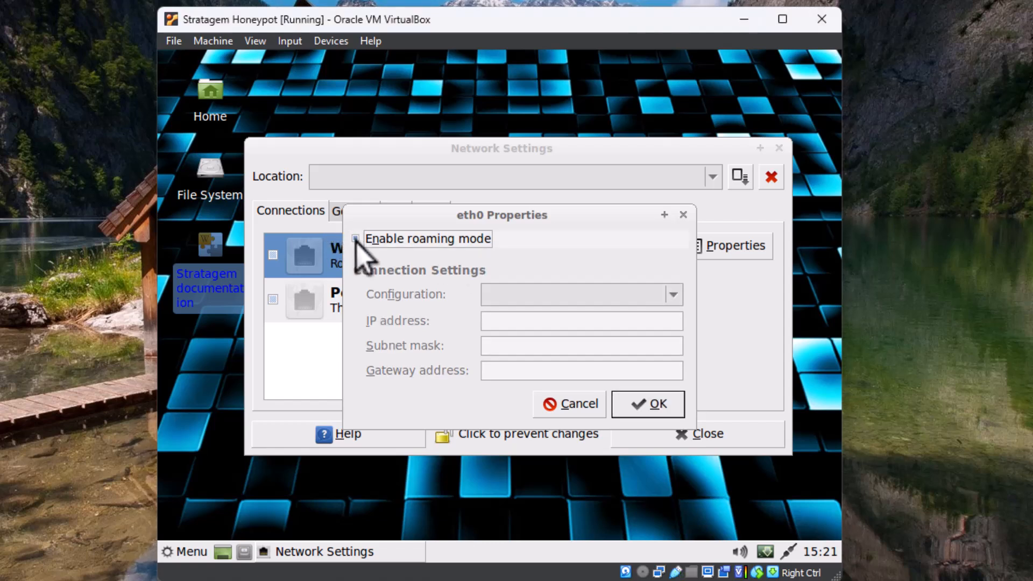
left_click(356, 239)
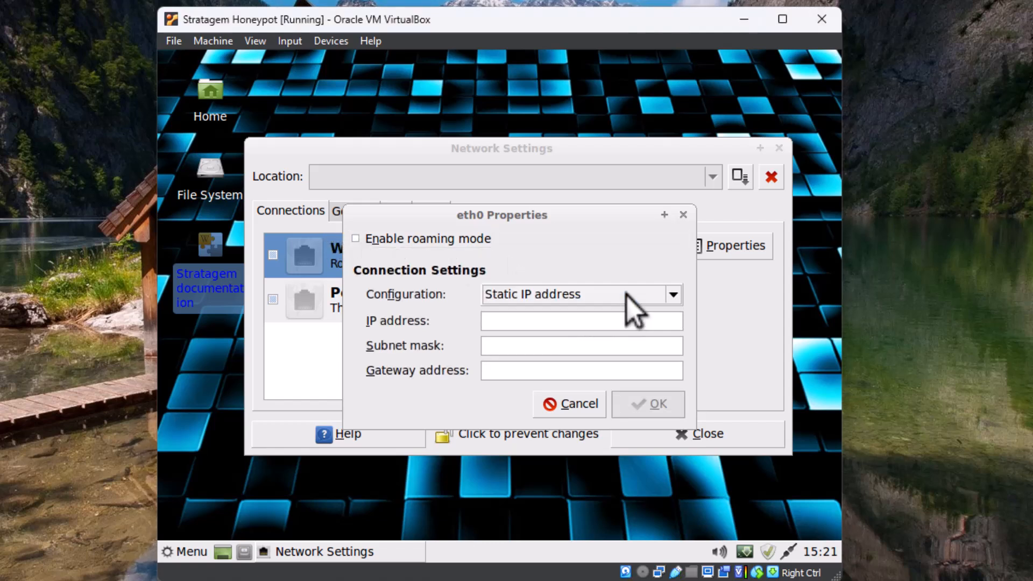
Configure eth0 with static IP address 192.168.2.101 and gateway address 192.168.2.1, and confirm the properties
left_click(519, 325)
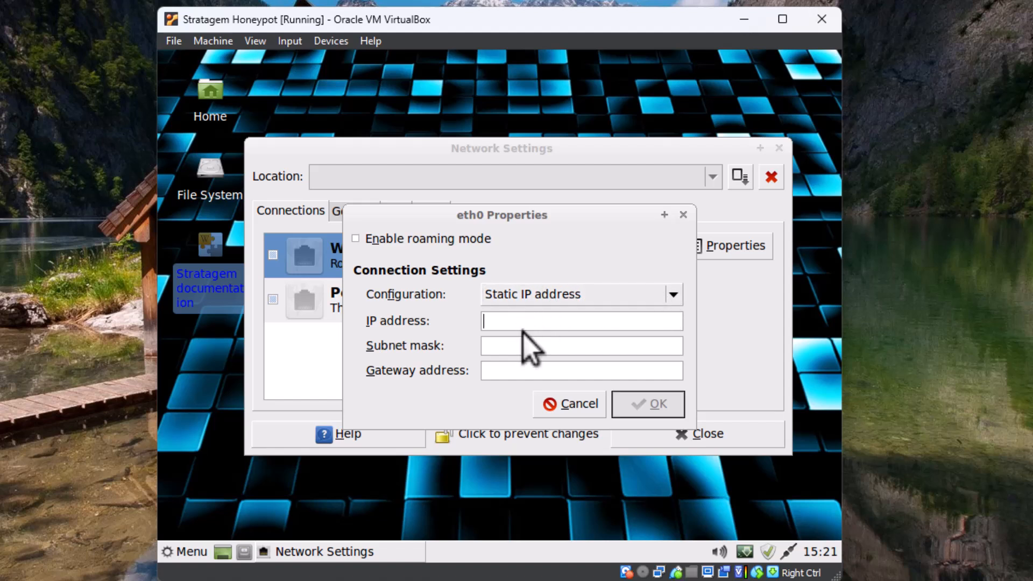
left_click(679, 296)
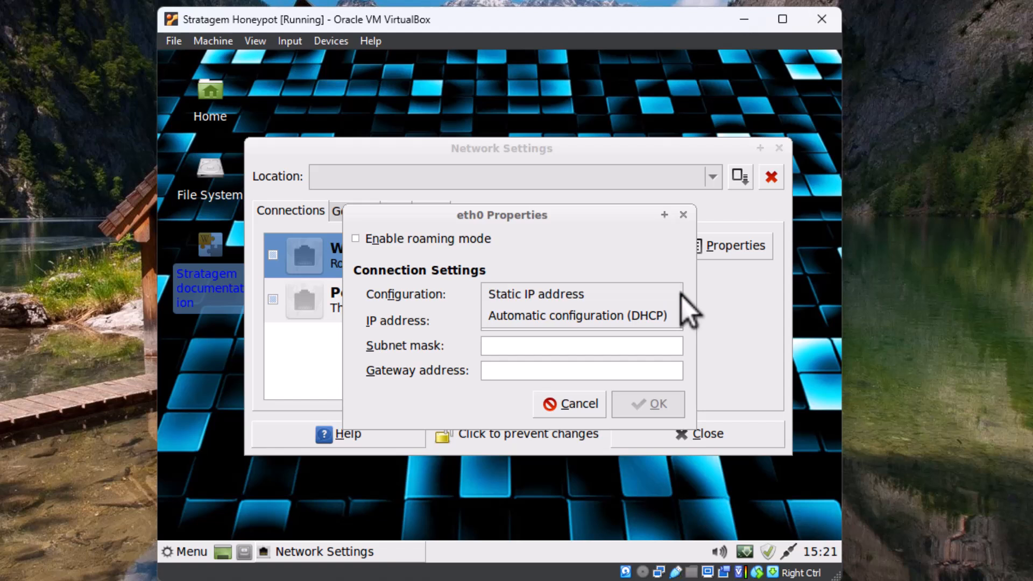
left_click(619, 297)
left_click(525, 325)
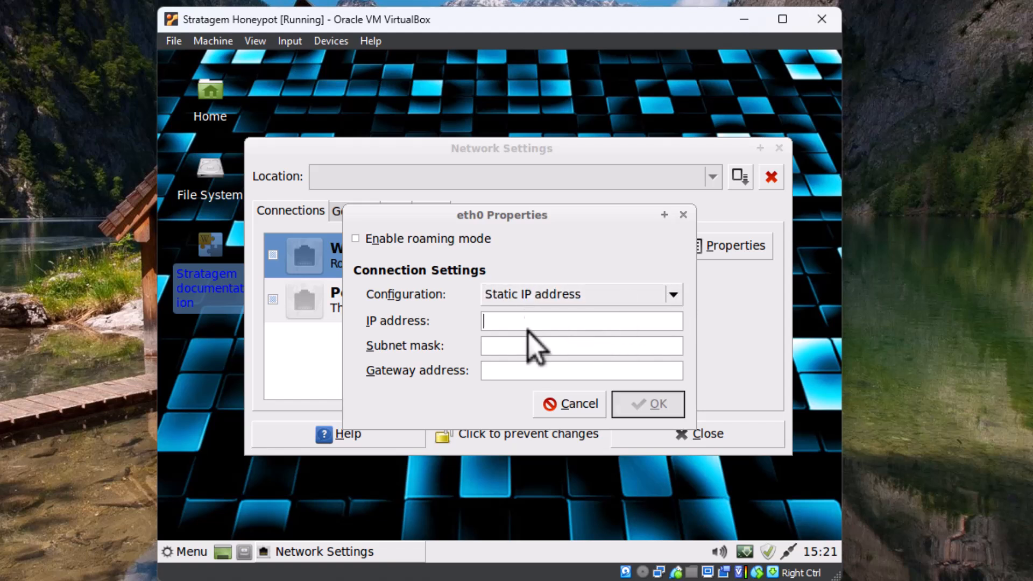
type("192.168.")
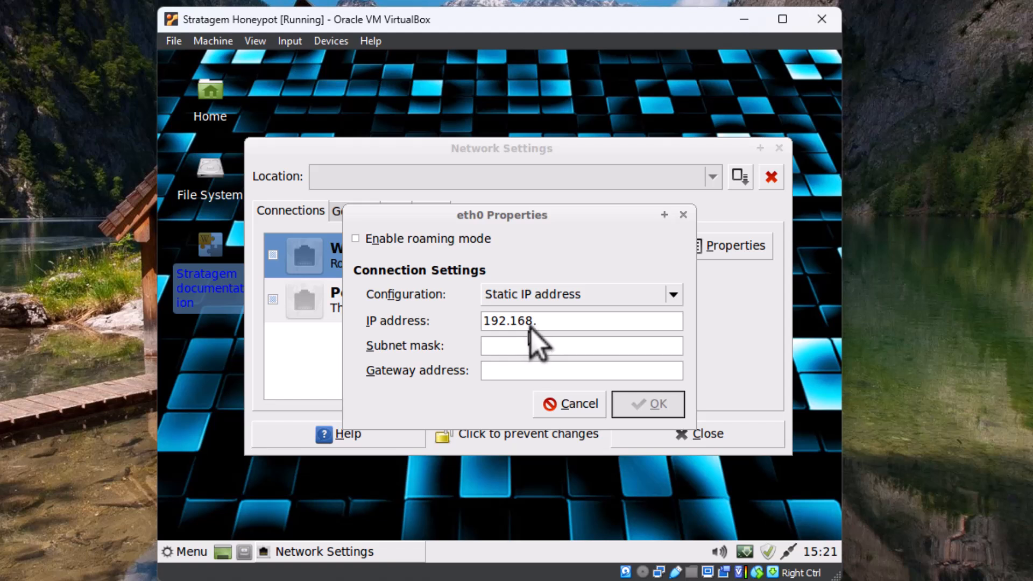
type("2.10")
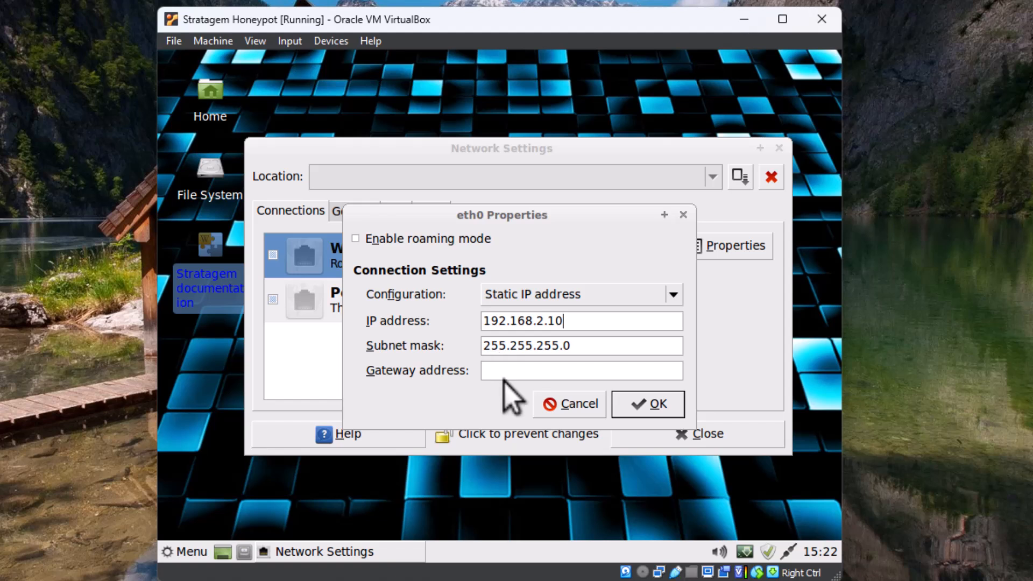
type("1")
left_click(530, 372)
type("192.168.2.1")
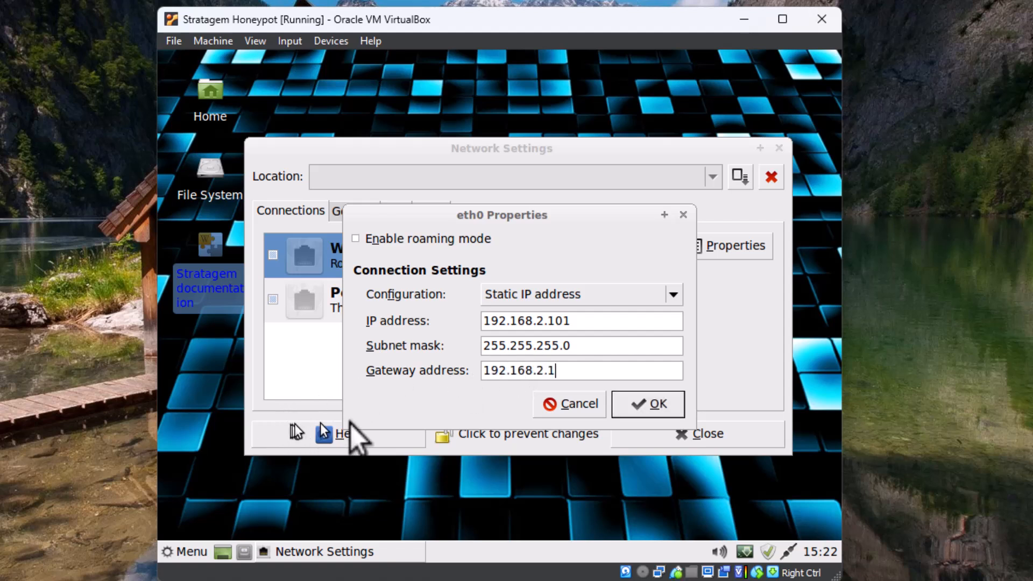
left_click(648, 407)
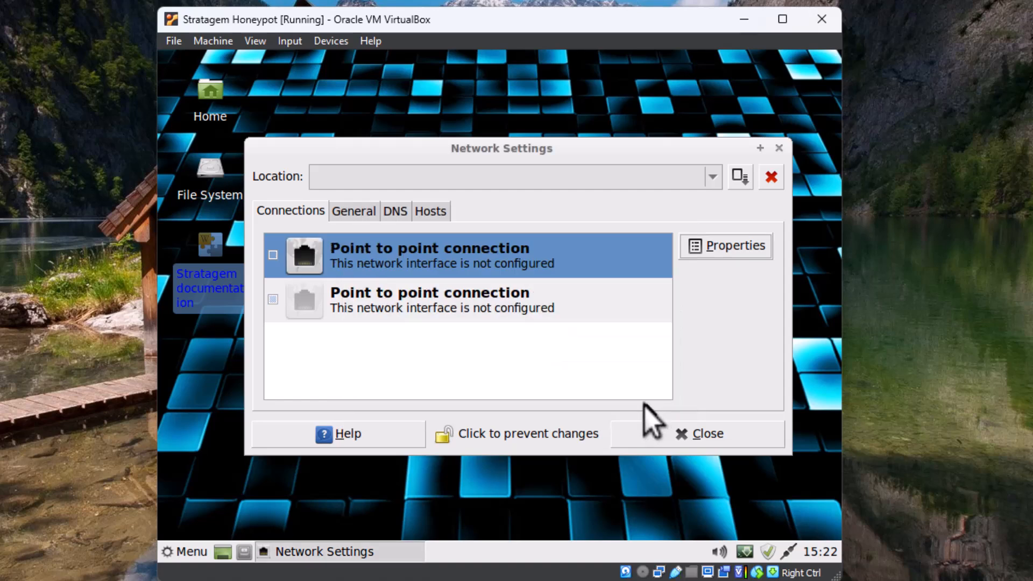
Lock the network settings against changes and close the Network Settings dialog
left_click(562, 337)
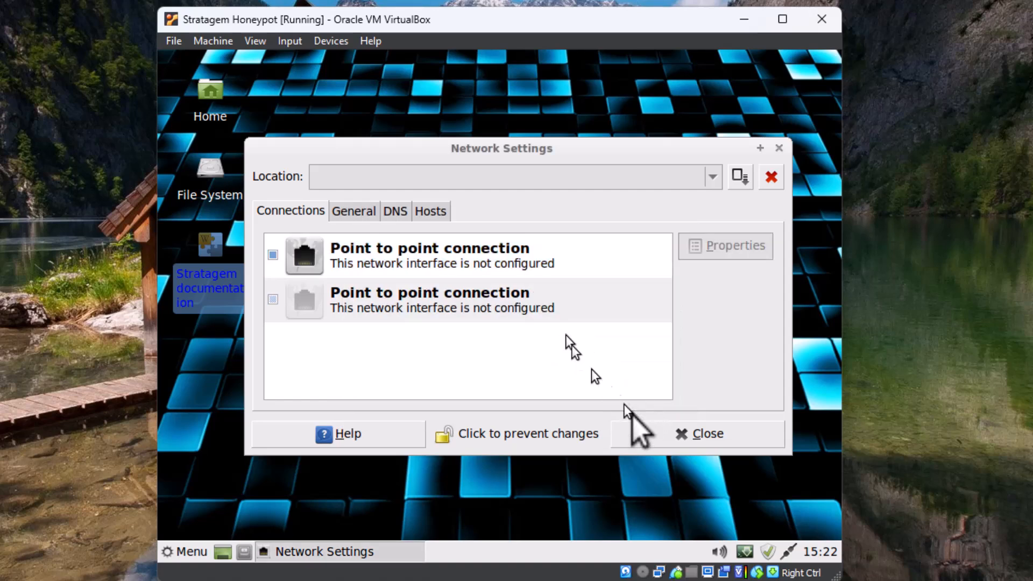
left_click(445, 437)
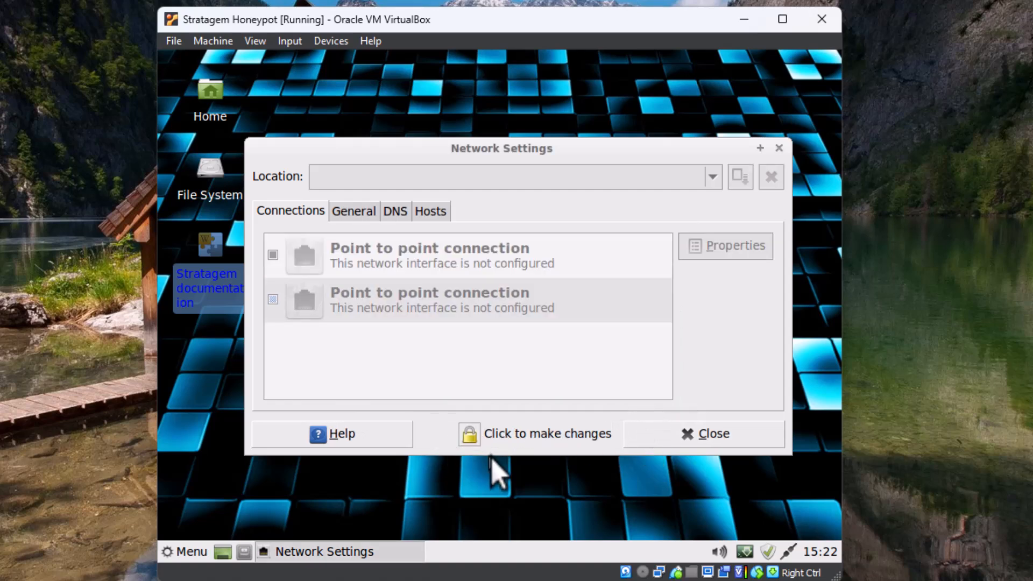
left_click(692, 436)
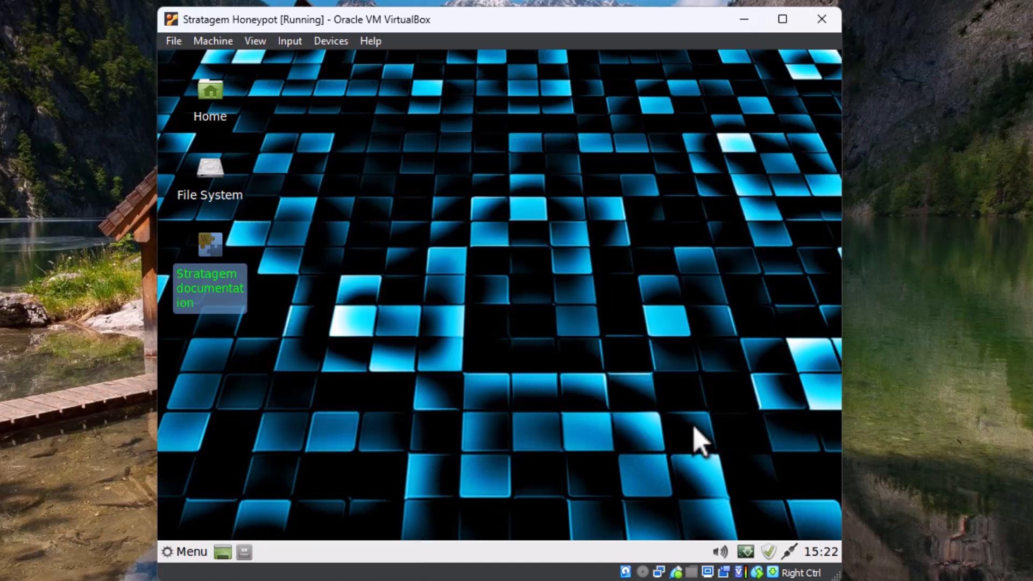